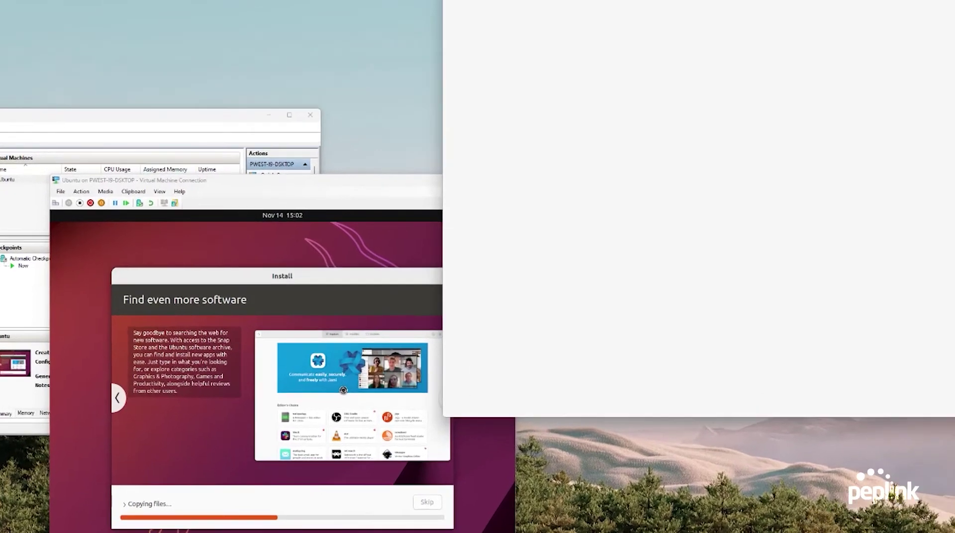
pyautogui.moveTo(837, 0); pyautogui.dragTo(640, 0)
pyautogui.moveTo(489, 27); pyautogui.dragTo(487, 28)
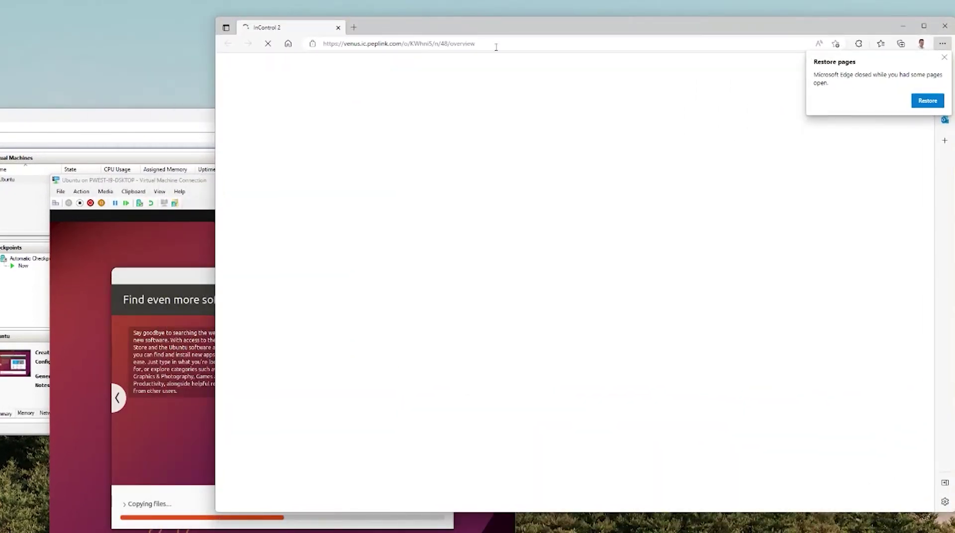
pyautogui.click(486, 49)
pyautogui.write('https://')
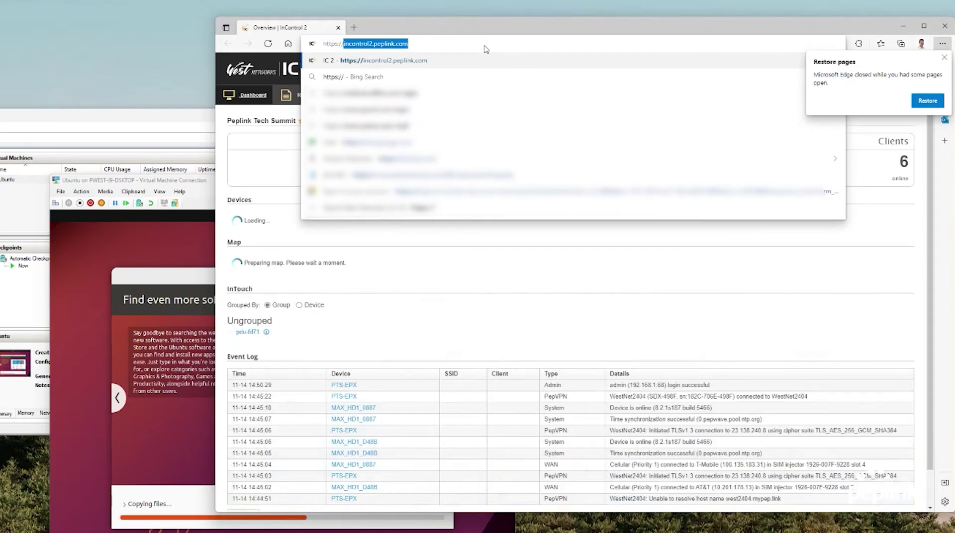
pyautogui.write('172.16.253.1')
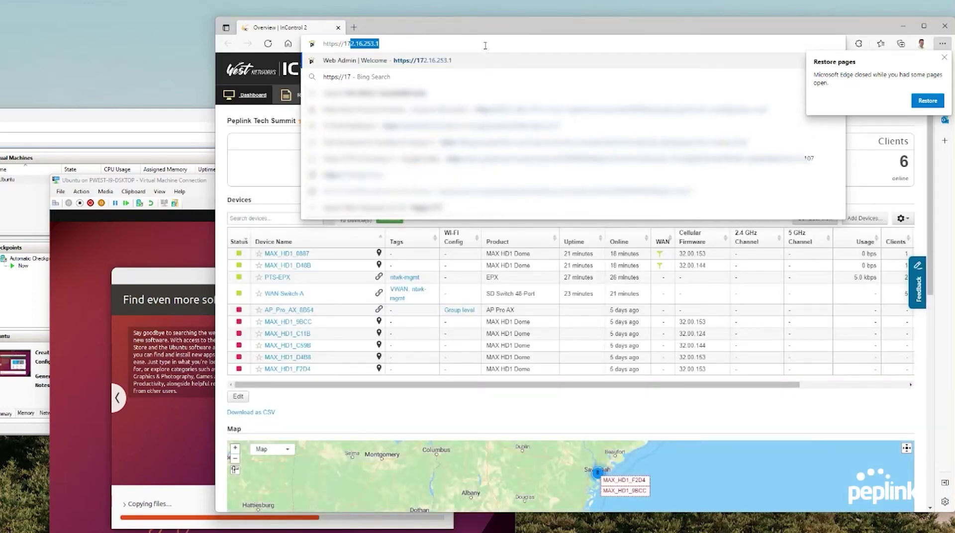
pyautogui.press('Return')
# Log in to Peplink Web Admin with the router's username and password
pyautogui.write('a')
pyautogui.write('dmin')
pyautogui.press('Tab')
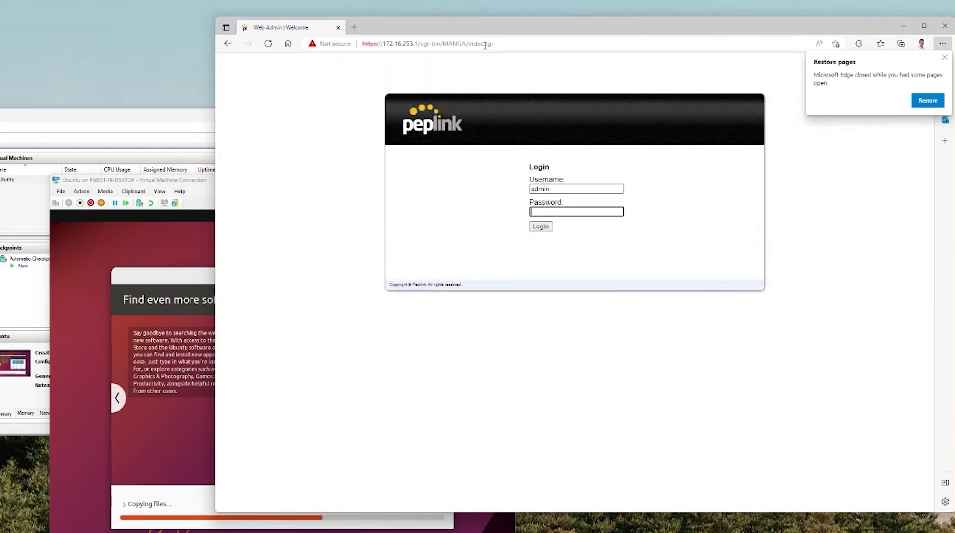
pyautogui.write('admi')
pyautogui.press('Return')
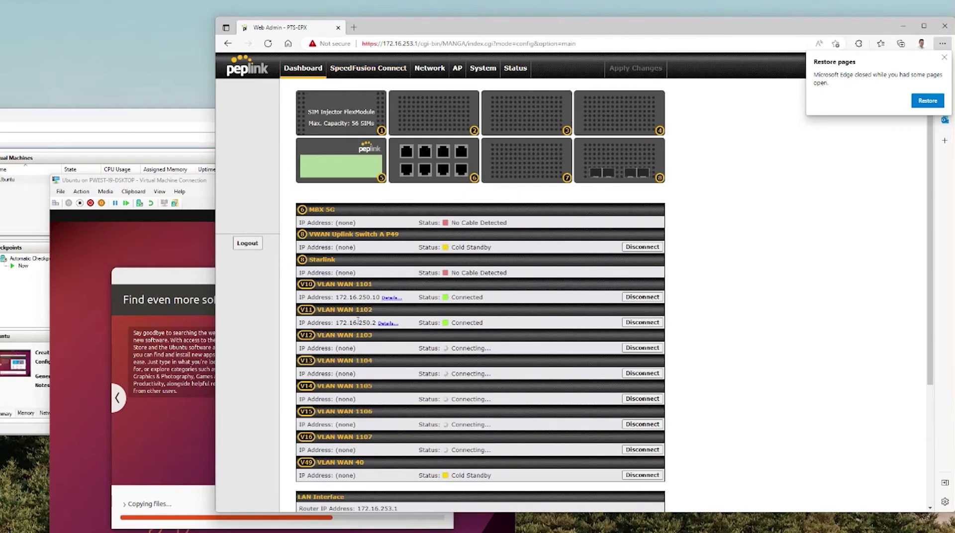
# Review the 782 GB partition in System > Storage Manager without formatting it
pyautogui.click(488, 71)
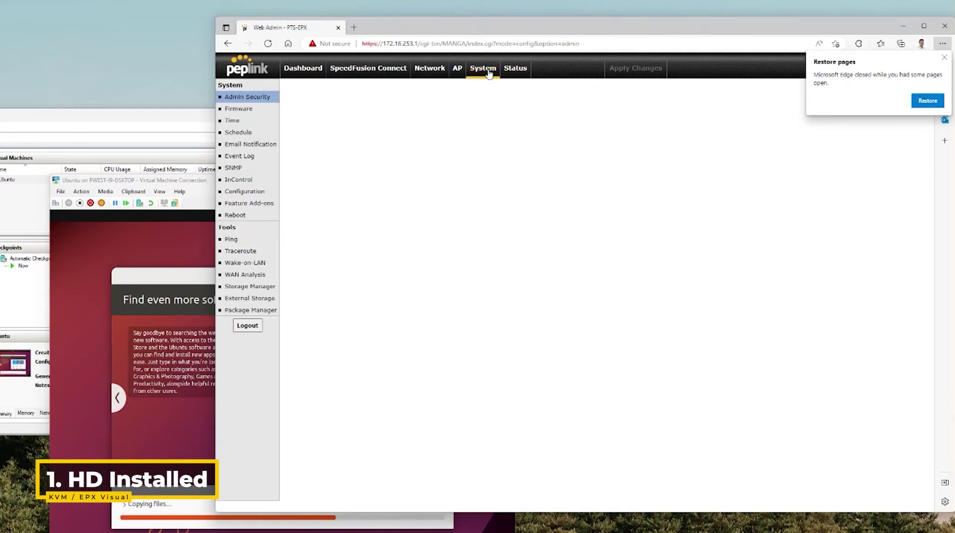
pyautogui.click(256, 287)
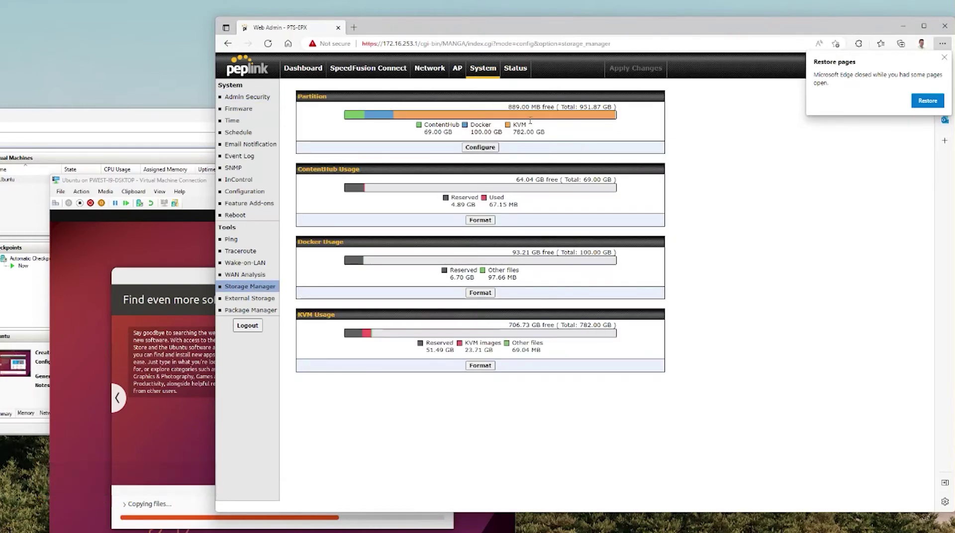
pyautogui.click(480, 147)
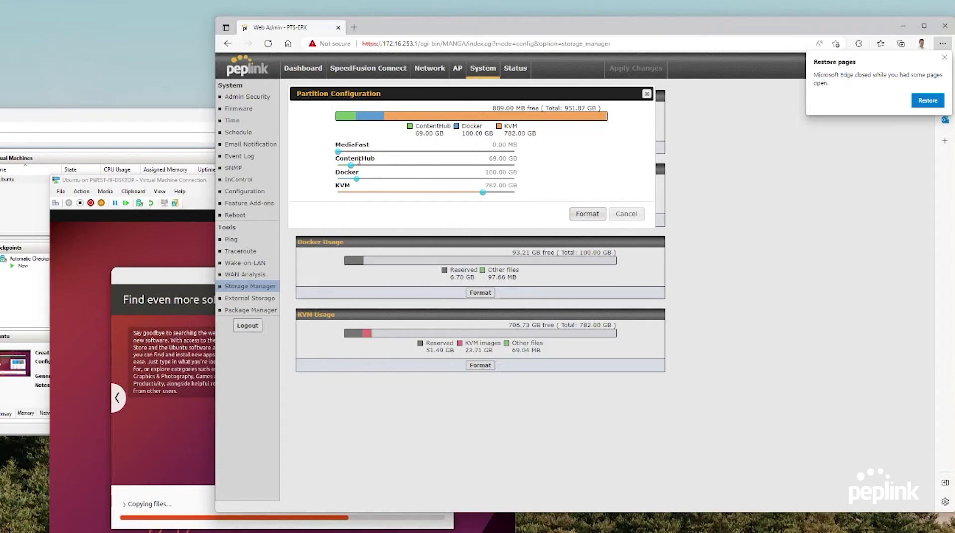
pyautogui.click(626, 215)
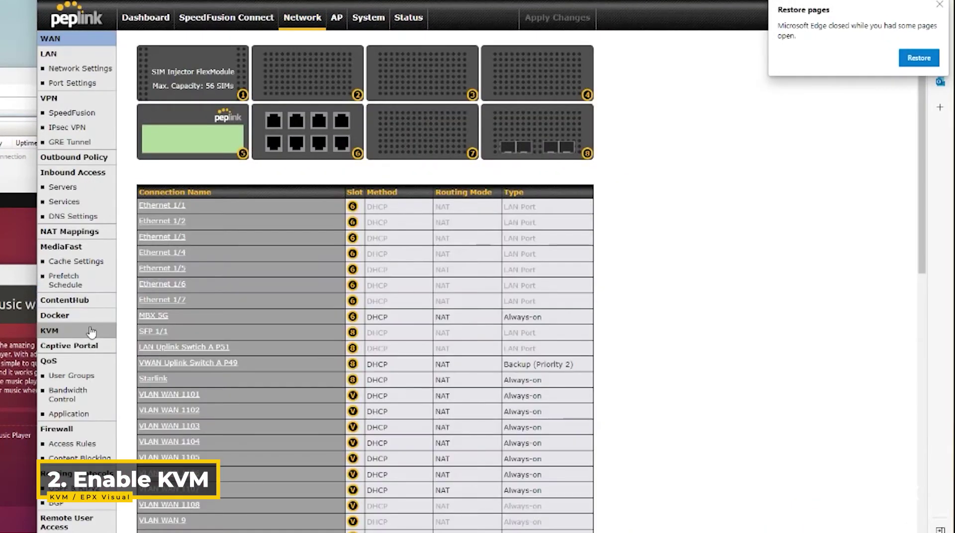
# Enable KVM under Network > KVM and open its file manager
pyautogui.click(91, 331)
pyautogui.click(281, 67)
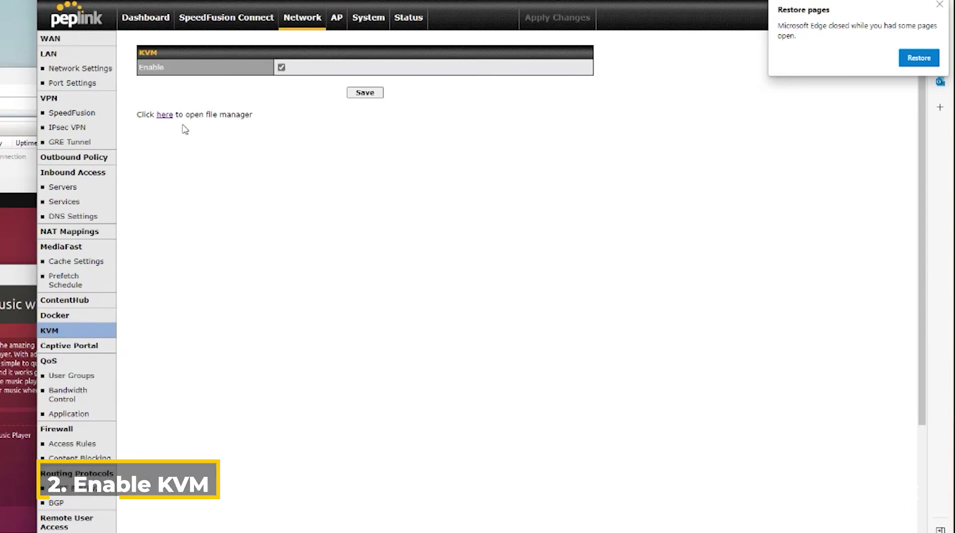
pyautogui.click(164, 115)
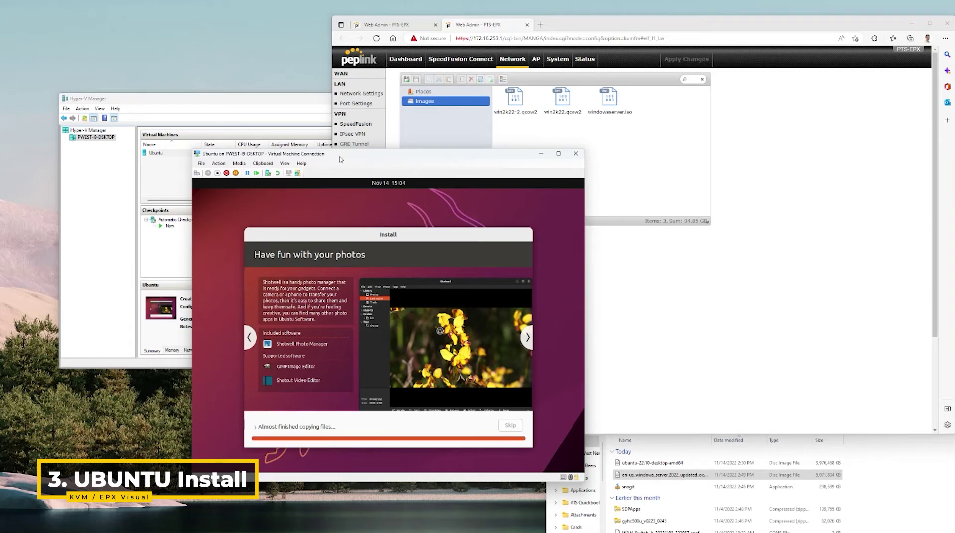
# Rearrange the Ubuntu VM and Hyper-V Manager windows while the installation runs
pyautogui.moveTo(332, 155); pyautogui.dragTo(566, 181)
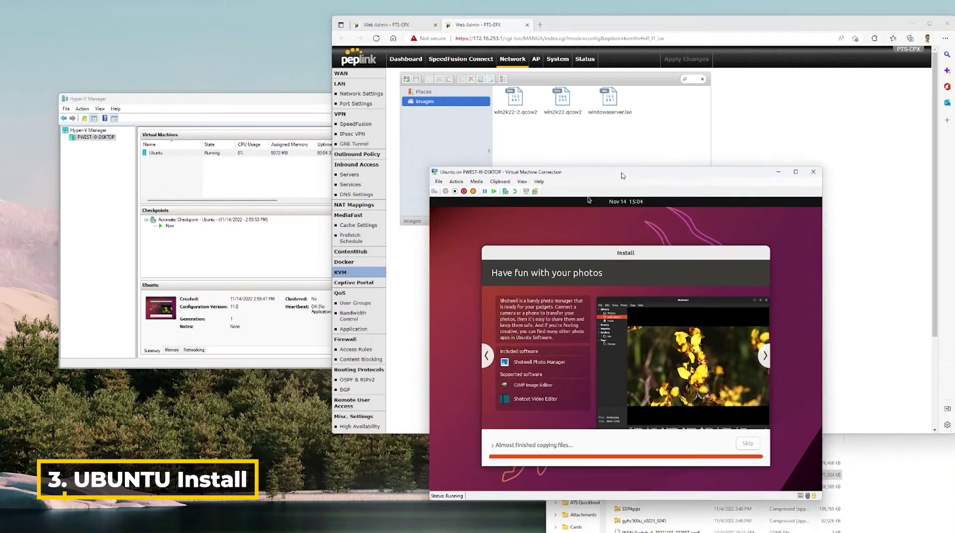
pyautogui.click(102, 136)
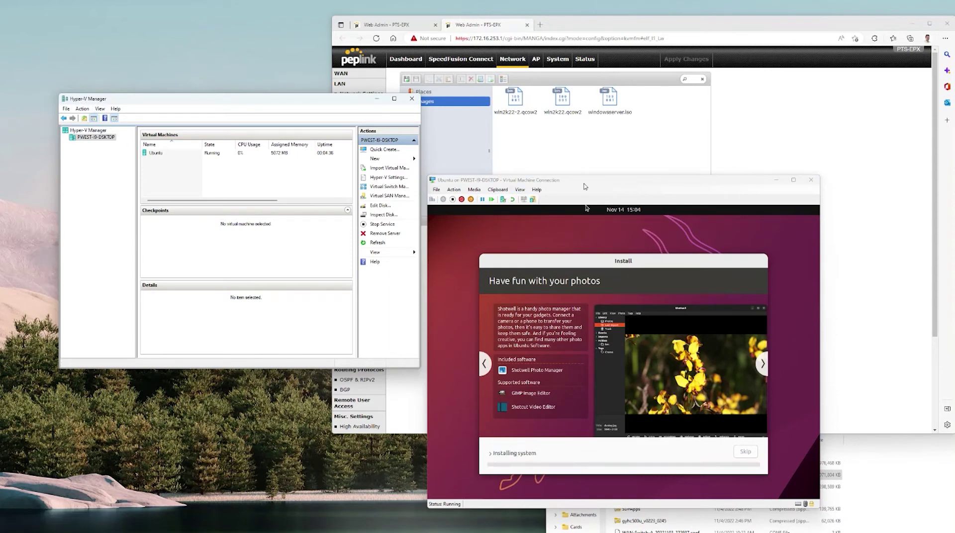
pyautogui.moveTo(585, 187); pyautogui.dragTo(198, 174)
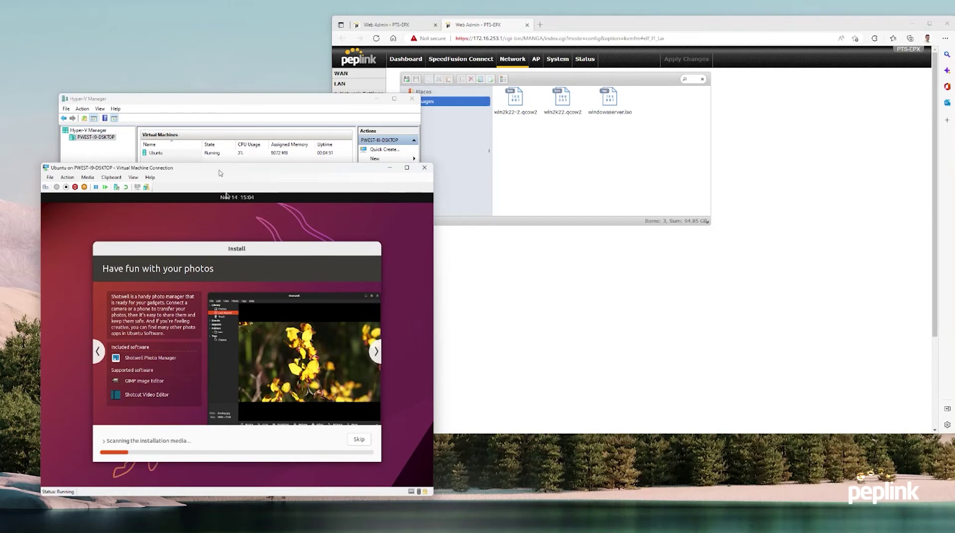
pyautogui.moveTo(219, 172); pyautogui.dragTo(295, 197)
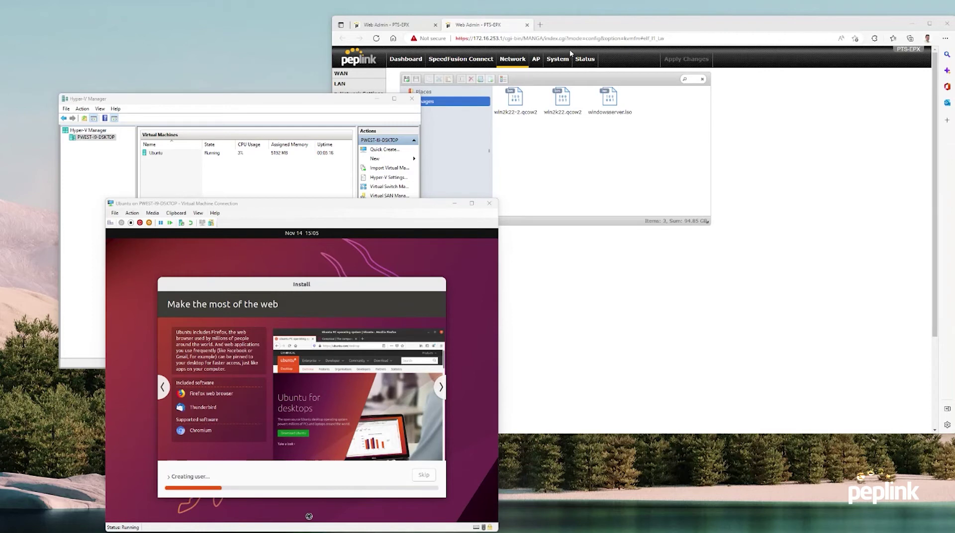
# Browse the Peplink Dashboard and System admin security pages while waiting
pyautogui.click(574, 243)
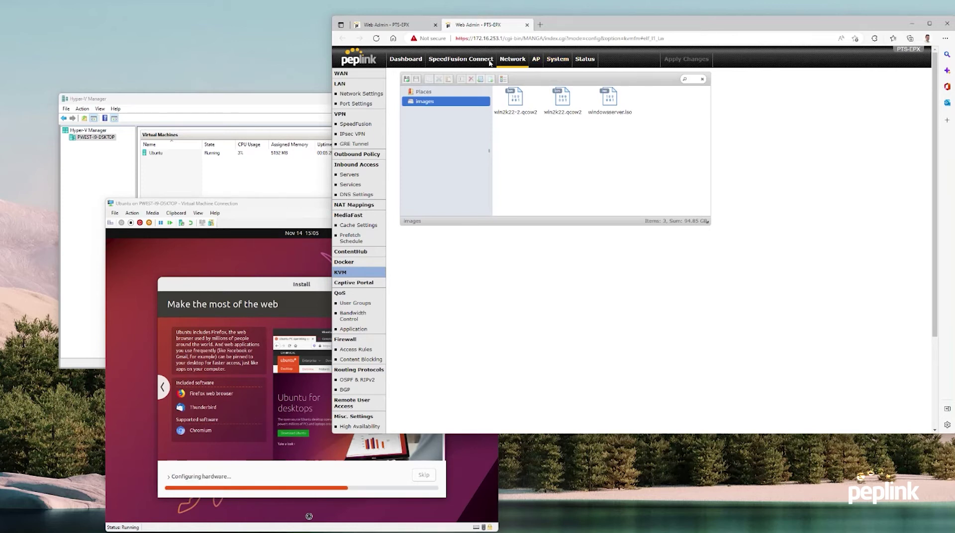
pyautogui.click(406, 60)
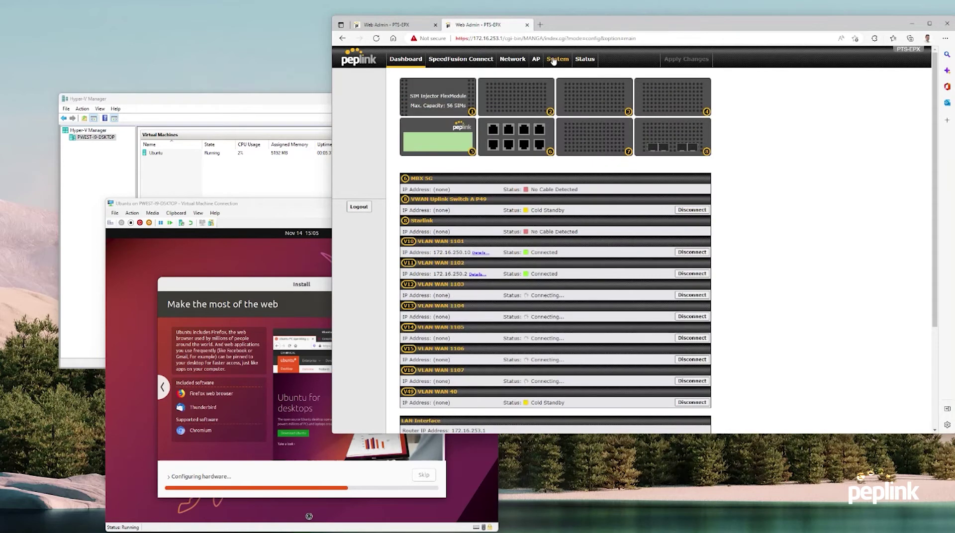
pyautogui.click(554, 60)
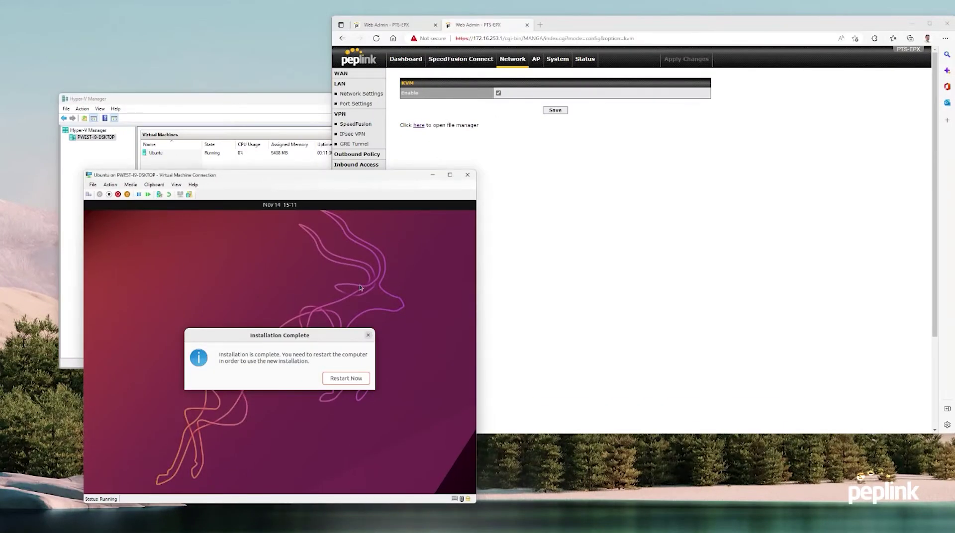
# Restart Ubuntu and eject the installer disc from the VM's DVD drive
pyautogui.click(365, 375)
pyautogui.click(131, 184)
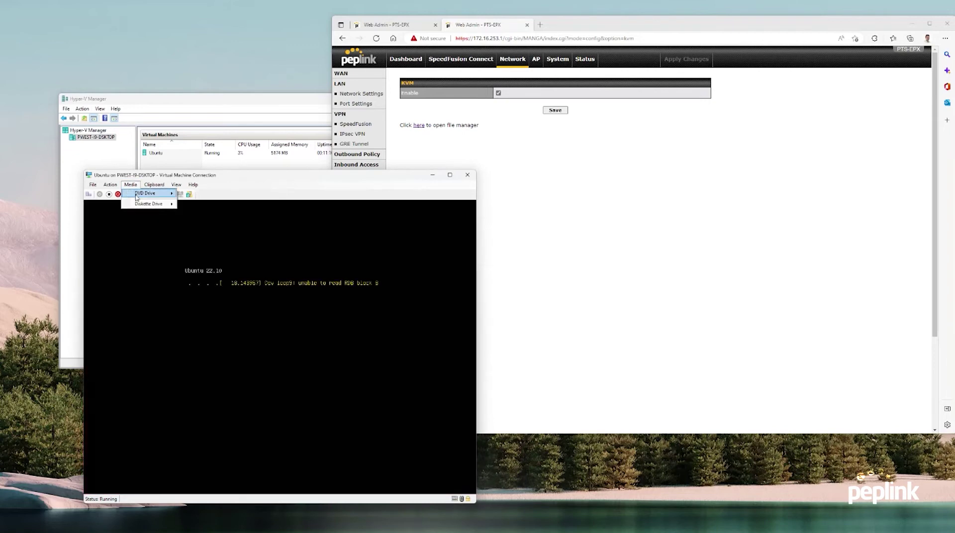
pyautogui.moveTo(142, 193)
pyautogui.click(194, 195)
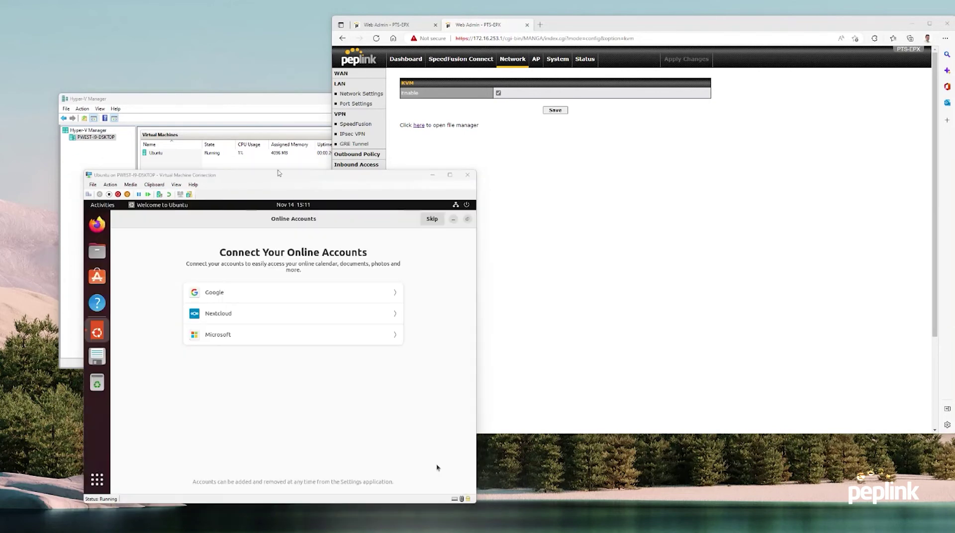
pyautogui.click(472, 265)
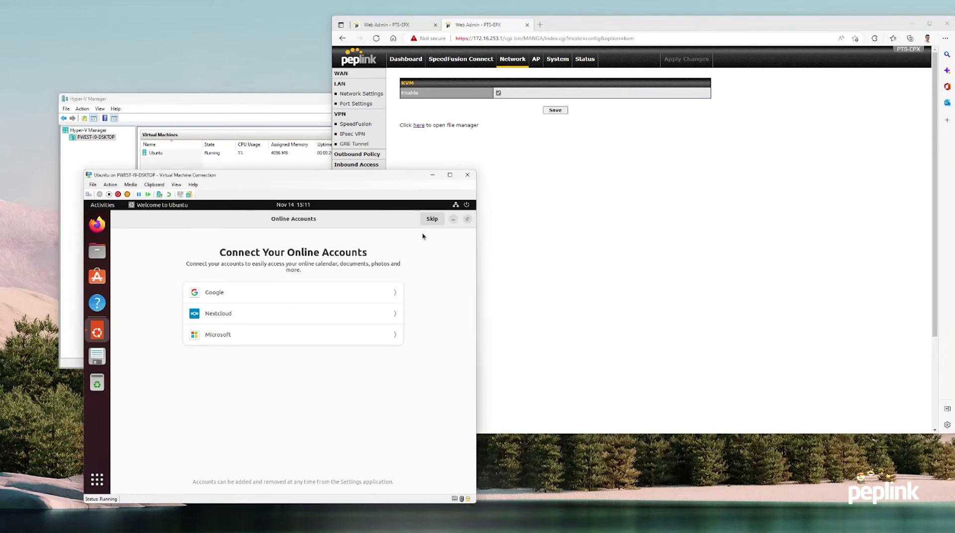
# Skip online accounts setup and search Ubuntu Software for 'virtual machine'
pyautogui.click(432, 219)
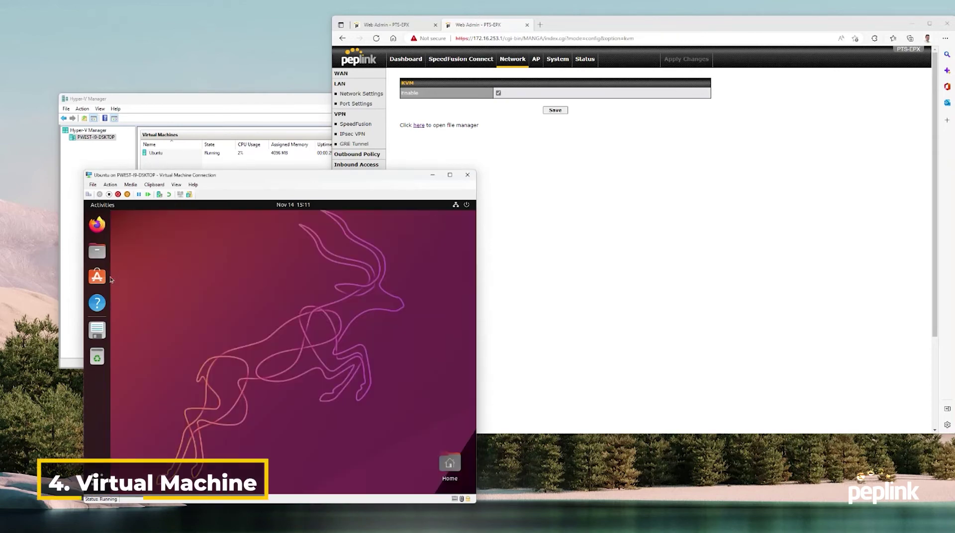
pyautogui.click(109, 279)
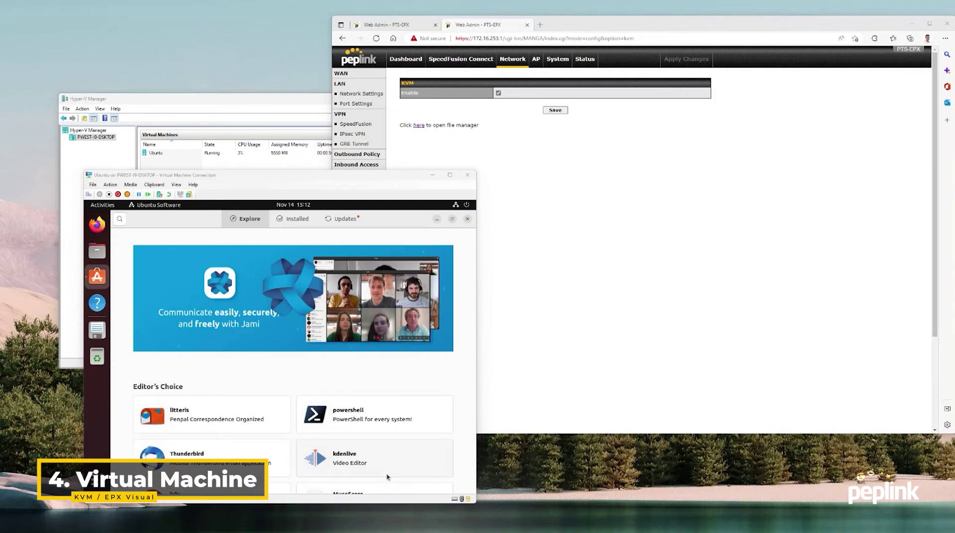
pyautogui.click(294, 299)
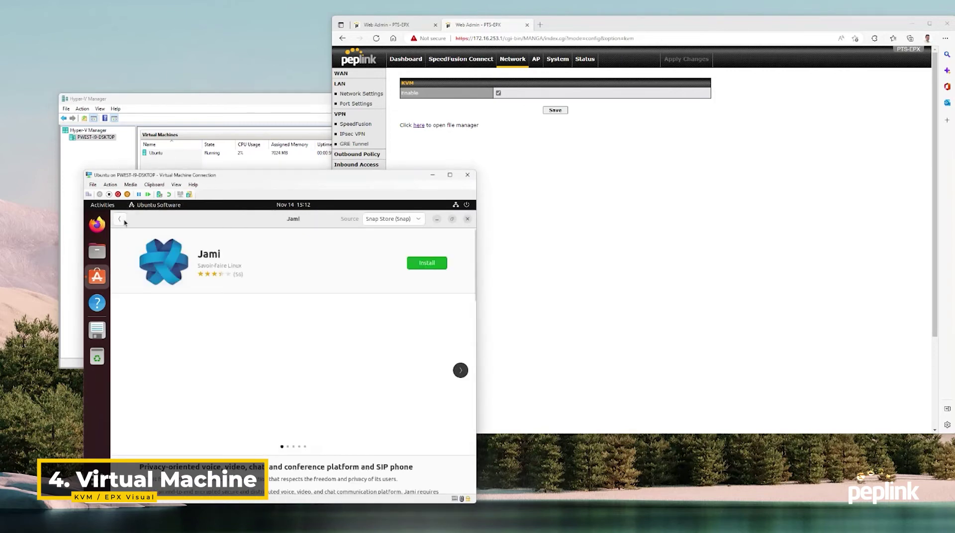
pyautogui.click(120, 219)
pyautogui.click(121, 220)
pyautogui.write('virtua')
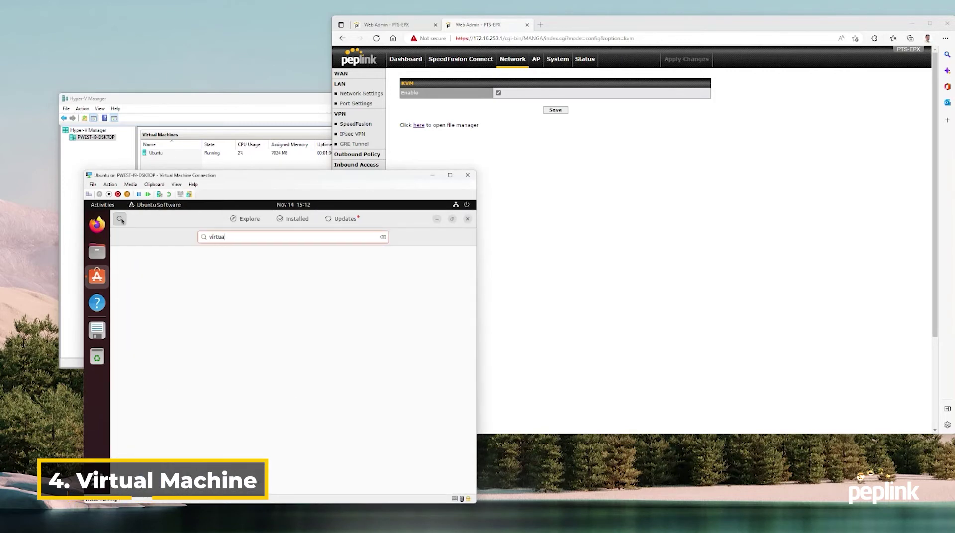
pyautogui.write('l machine')
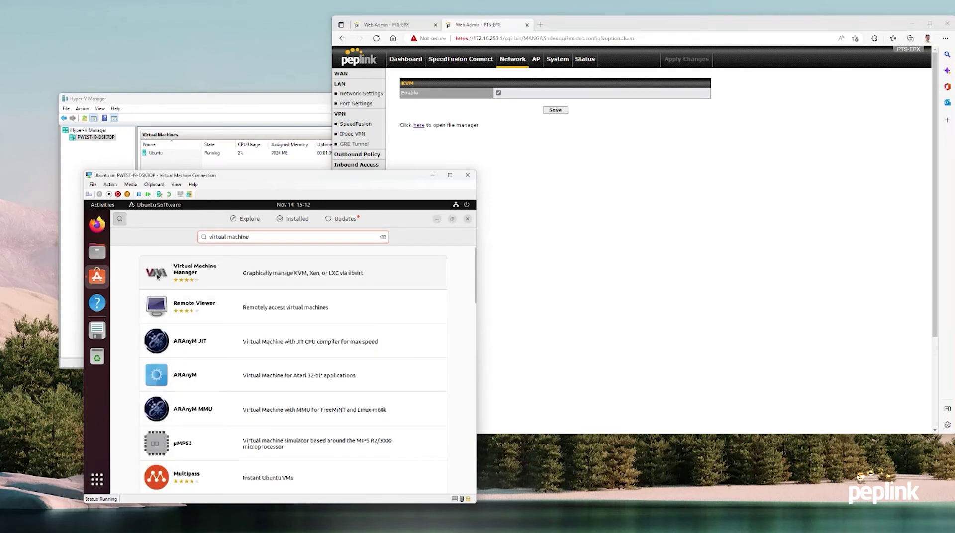
# Install Virtual Machine Manager, authenticating with the account password
pyautogui.click(203, 269)
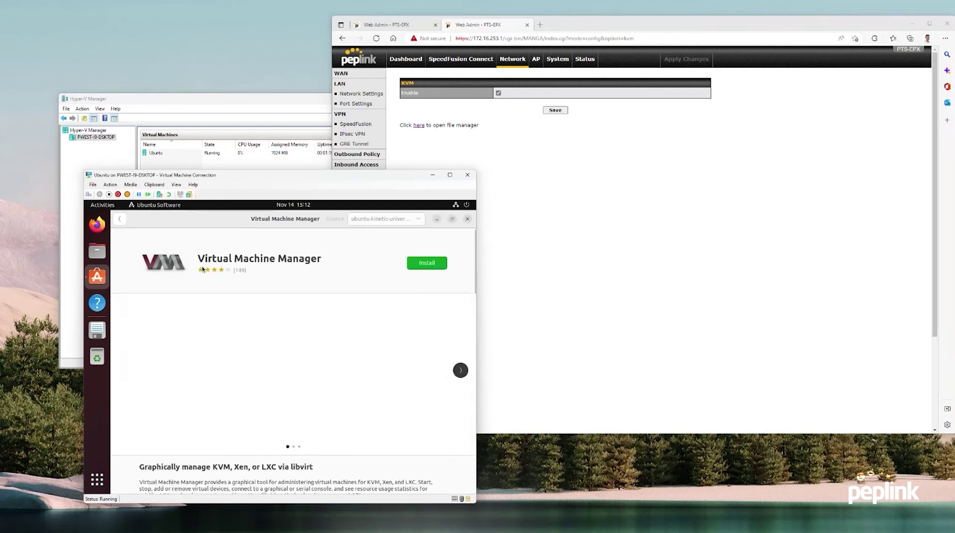
pyautogui.click(413, 268)
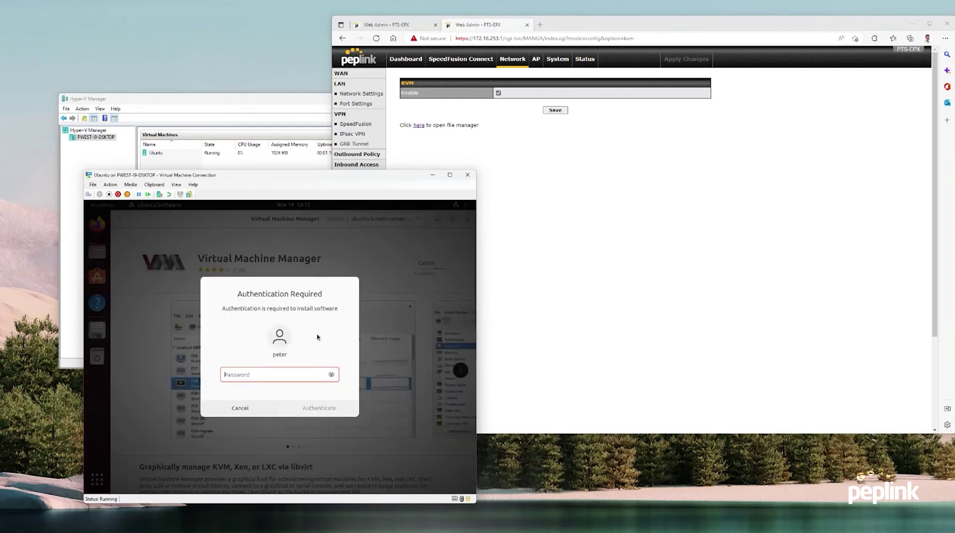
pyautogui.write('*')
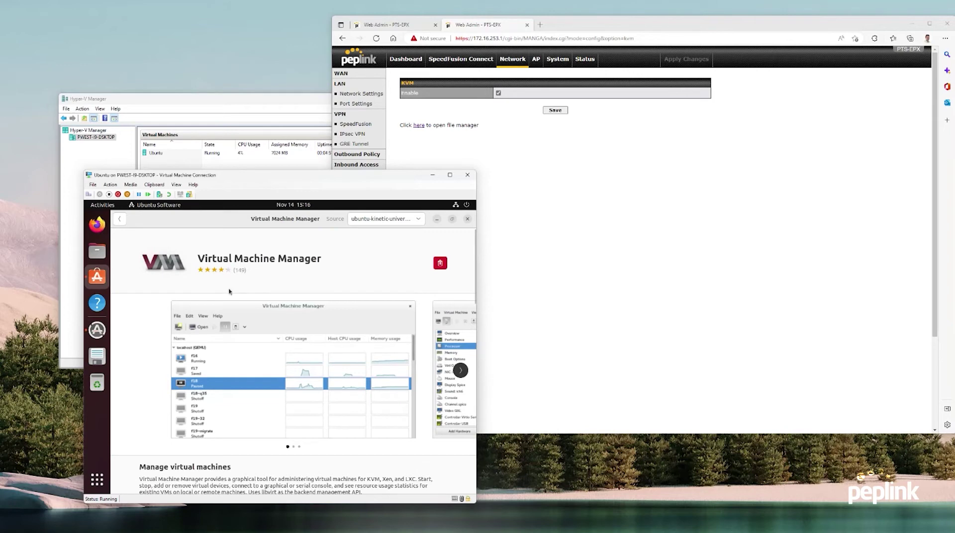
pyautogui.click(99, 481)
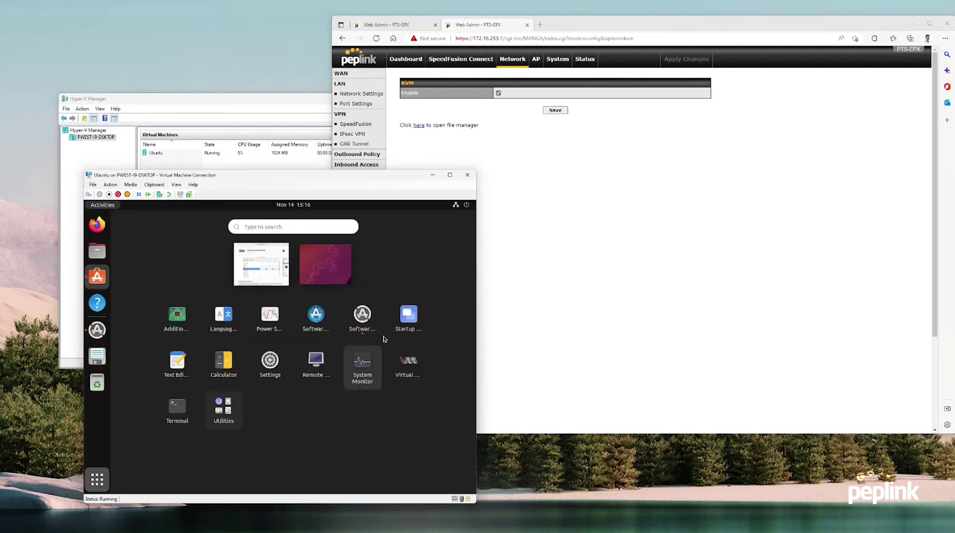
# Launch Virtual Machine Manager, dismiss the libvirt error, and delete the qemu:///system connection
pyautogui.click(408, 361)
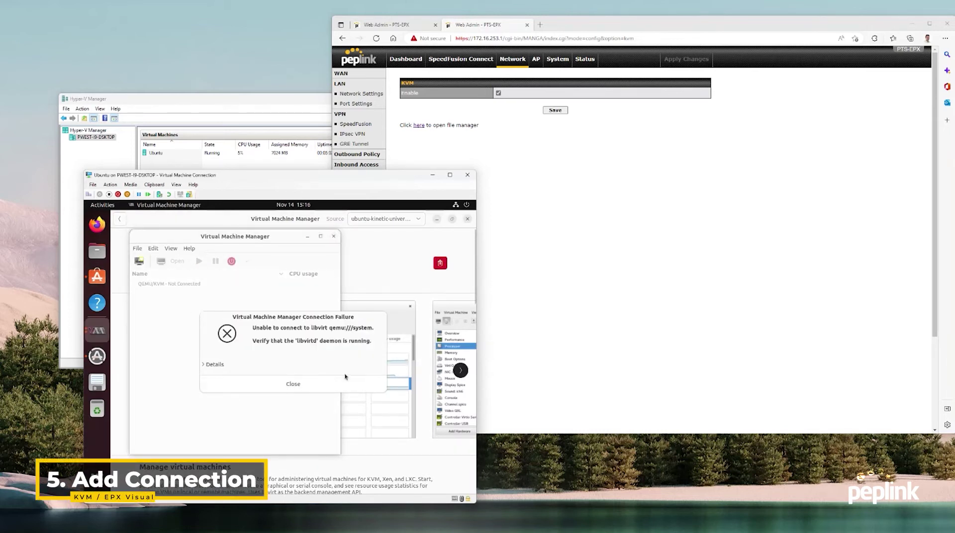
pyautogui.click(340, 381)
pyautogui.rightClick(161, 284)
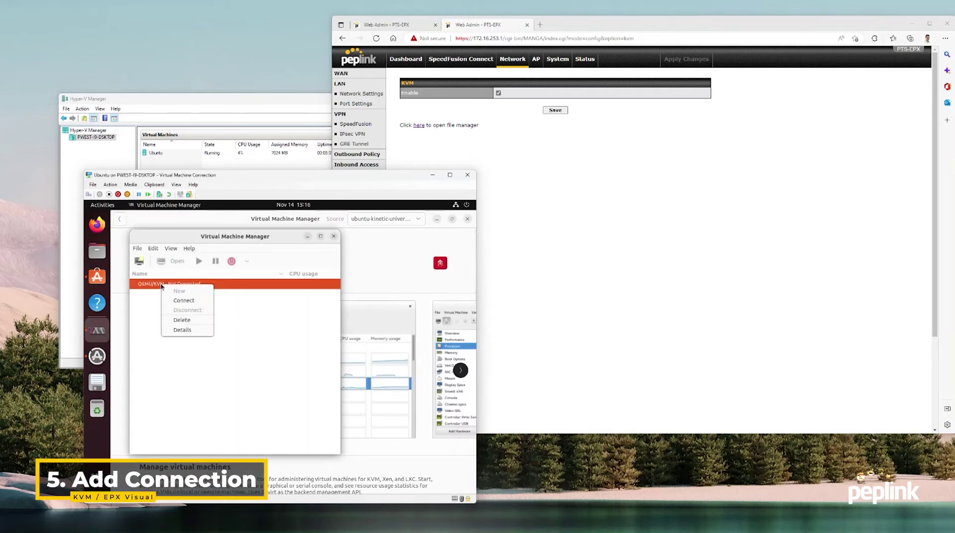
pyautogui.click(182, 320)
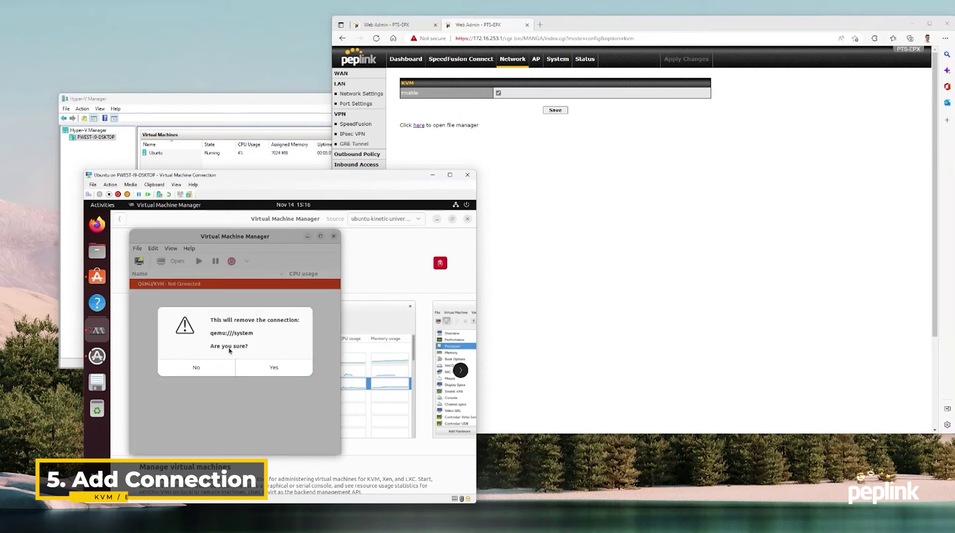
pyautogui.click(264, 366)
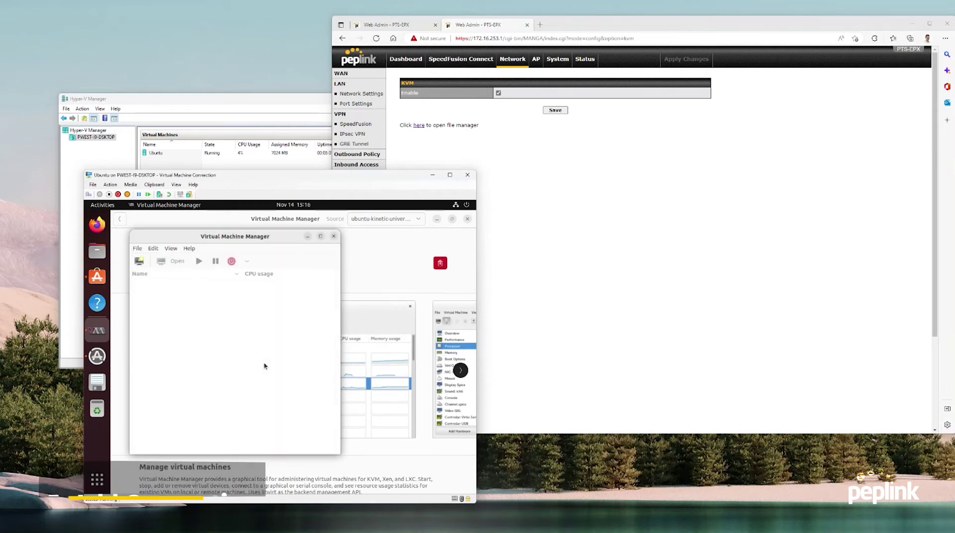
# Add a Custom URI connection using qemu+tcp with the admin user at the EPX address
pyautogui.click(136, 249)
pyautogui.click(142, 259)
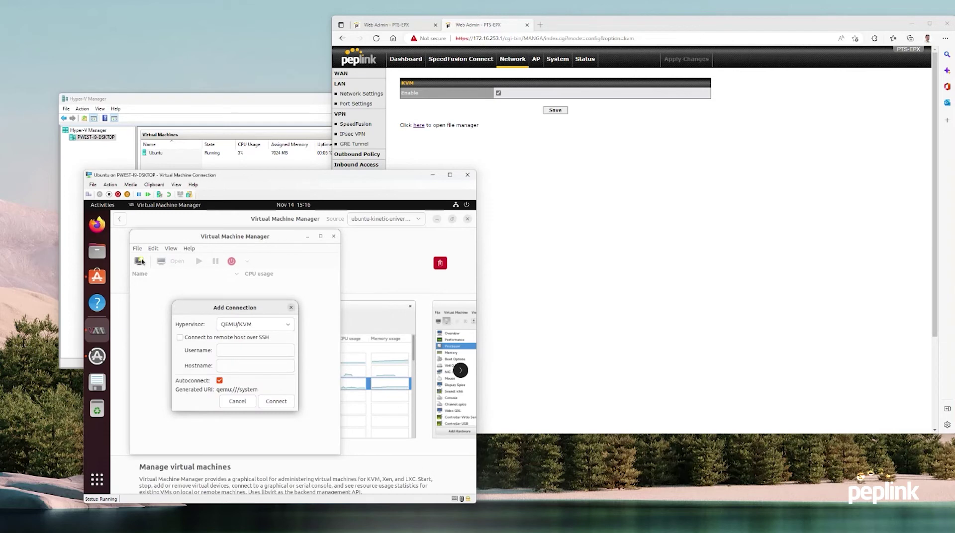
pyautogui.click(261, 325)
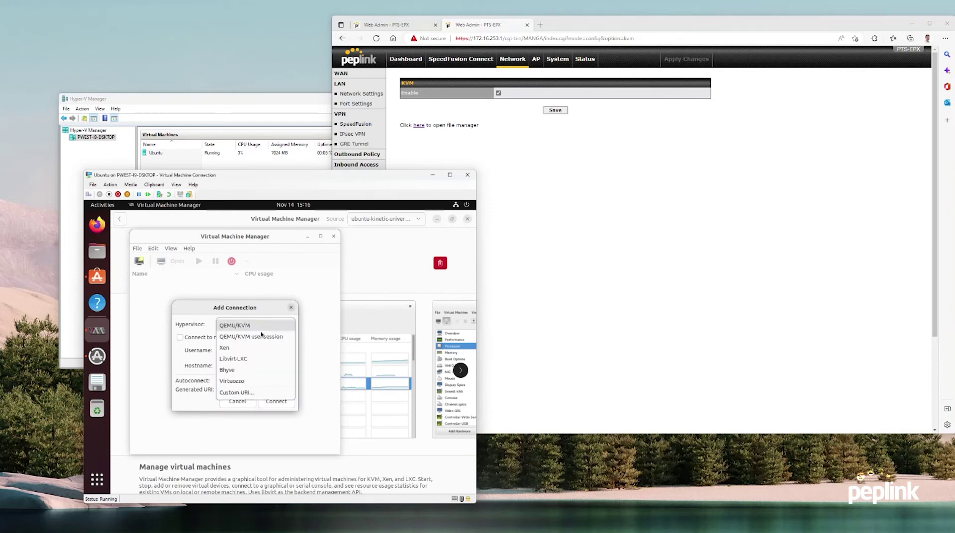
pyautogui.click(257, 391)
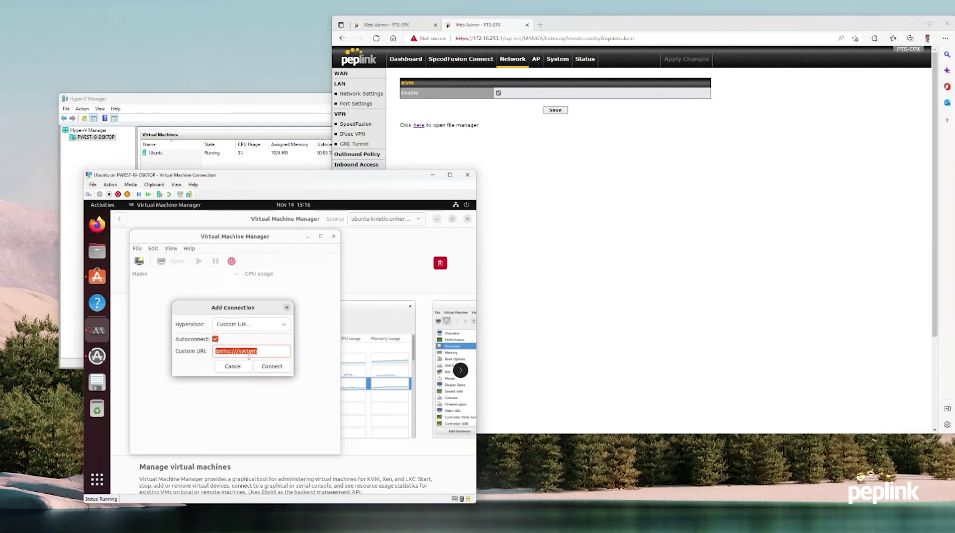
pyautogui.press('End')
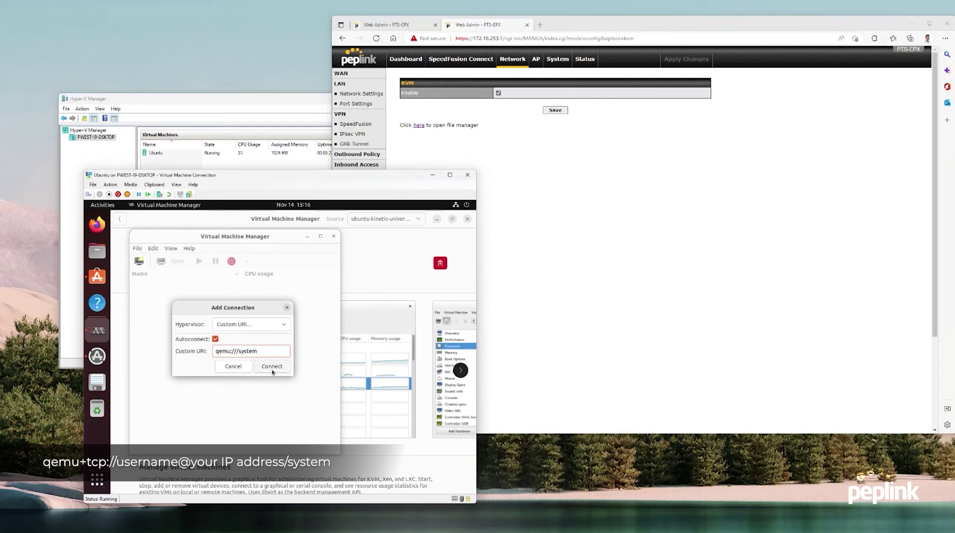
pyautogui.write('+tcpadmin@172.168.253.1')
pyautogui.press('Right')
pyautogui.press('Right')
pyautogui.press('Right')
pyautogui.press('Right')
pyautogui.press('Right')
pyautogui.press('Right')
pyautogui.press('Right')
pyautogui.moveTo(270, 351); pyautogui.dragTo(209, 361)
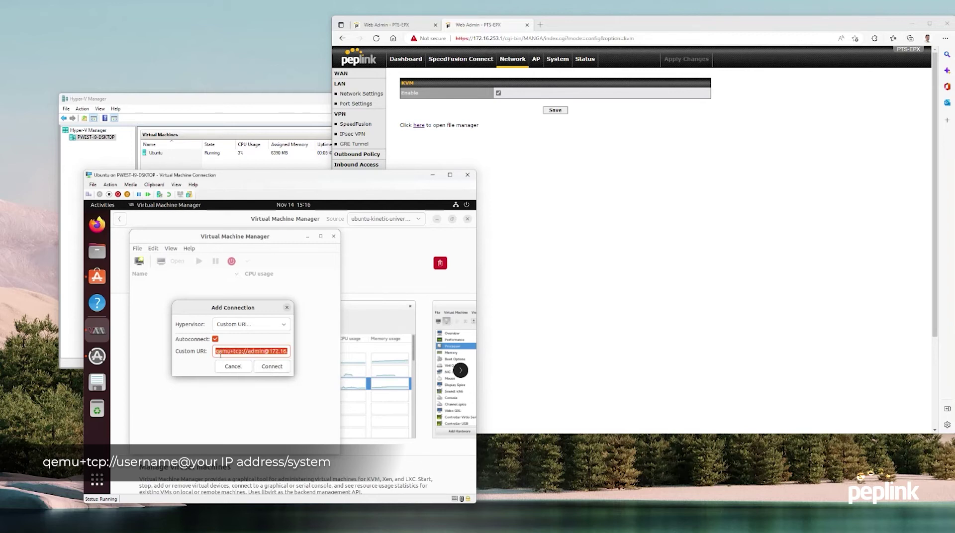
pyautogui.click(222, 353)
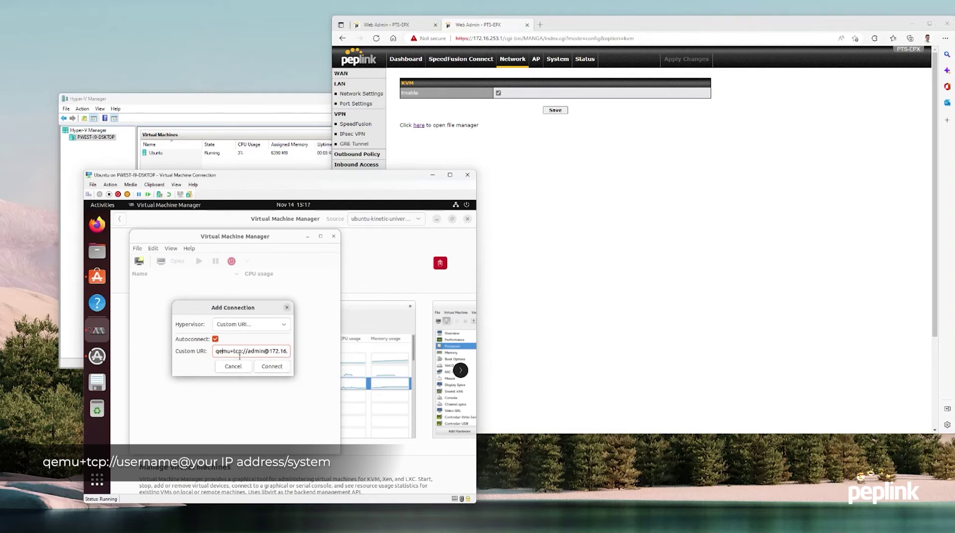
pyautogui.moveTo(251, 353); pyautogui.dragTo(288, 356)
pyautogui.click(267, 356)
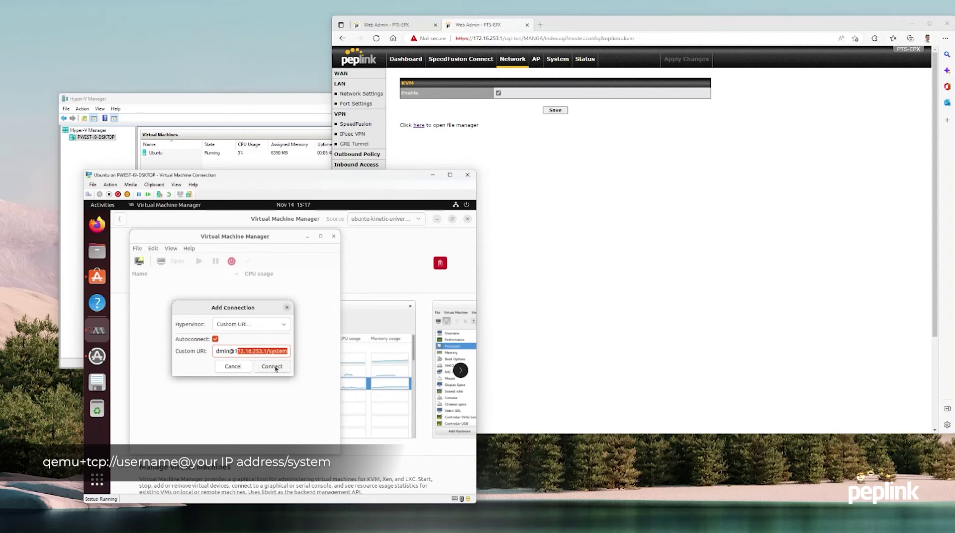
# Connect to the EPX and submit the login credentials
pyautogui.click(274, 367)
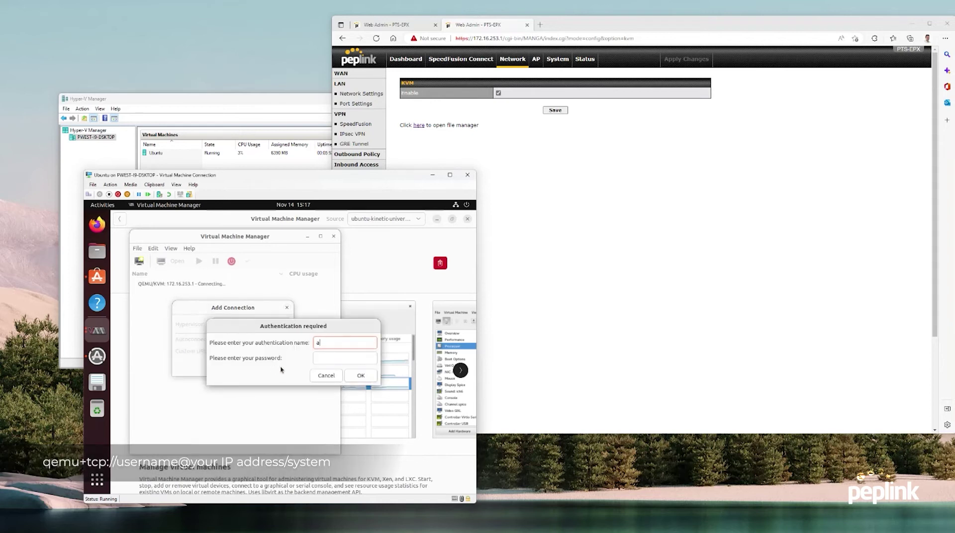
pyautogui.write('dmin')
pyautogui.press('Tab')
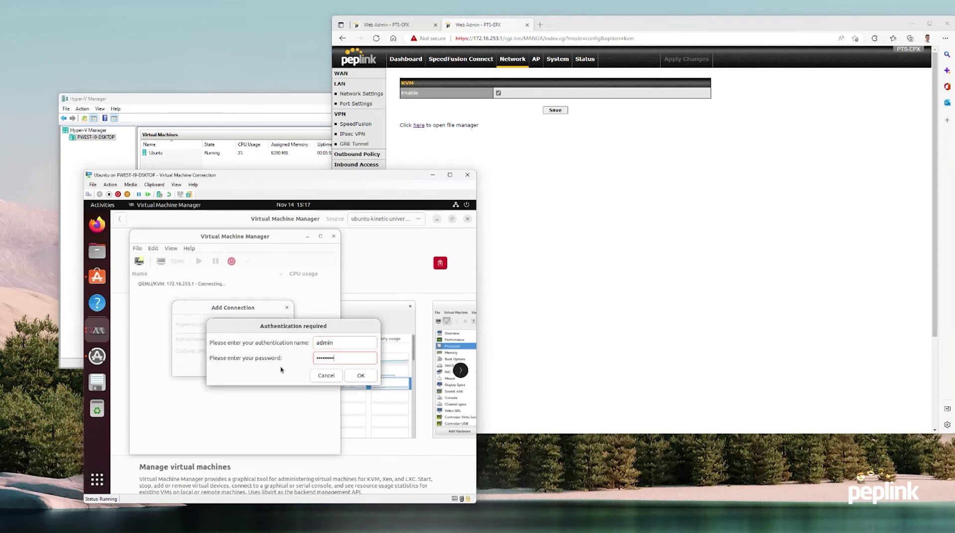
pyautogui.press('Return')
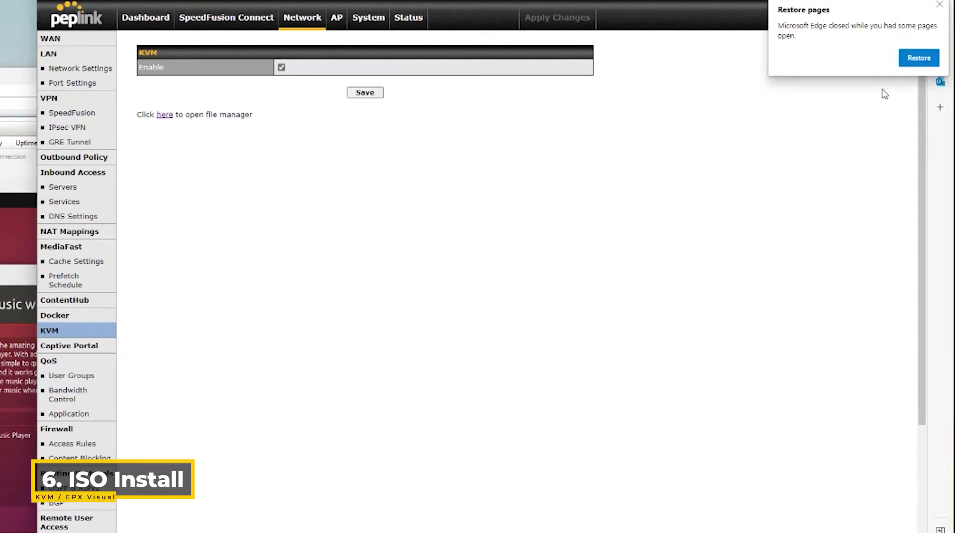
# Dismiss Edge's restore-pages popup and open the KVM file manager from the 'here' link
pyautogui.click(940, 6)
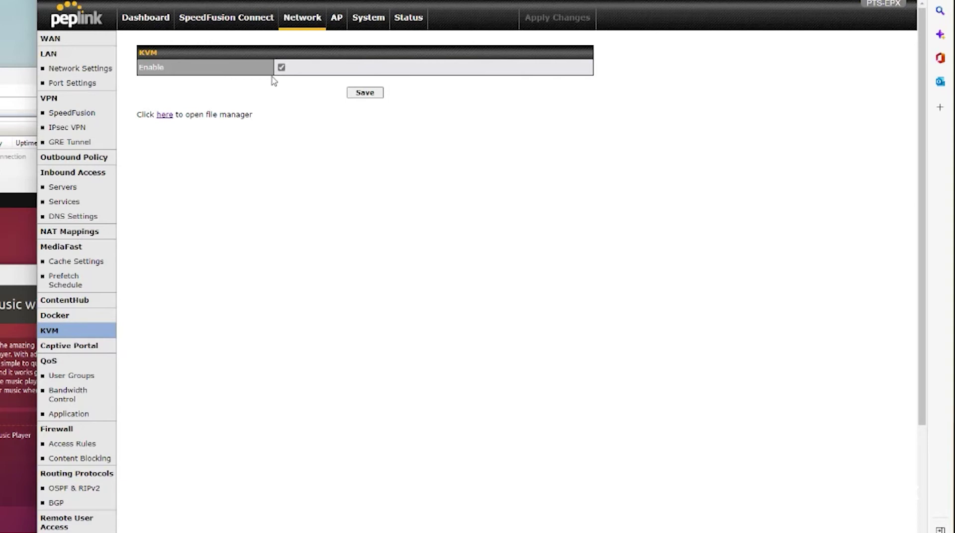
pyautogui.click(166, 116)
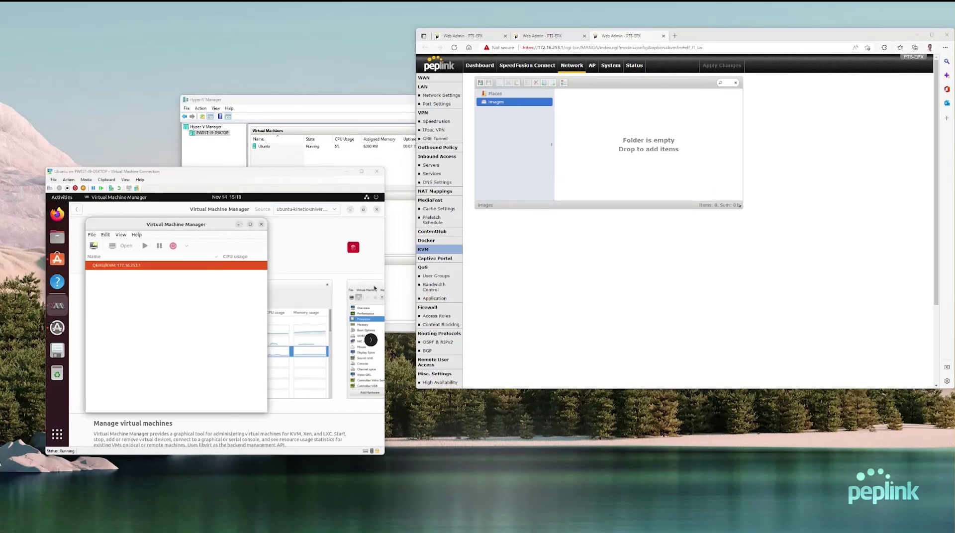
# Rename the Windows Server 2022 ISO in Downloads to windowsserver2022 and drag it toward the browser
pyautogui.press('super+e')
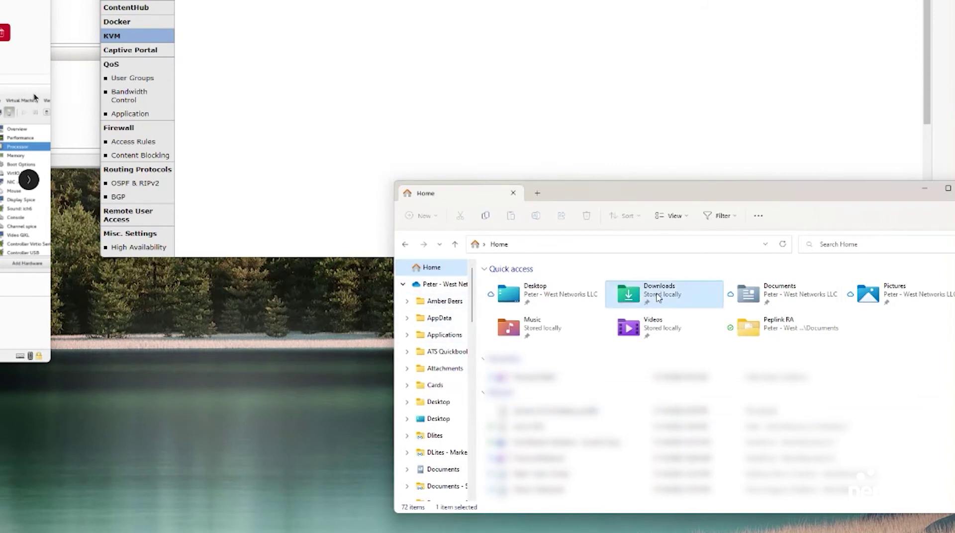
pyautogui.doubleClick(670, 299)
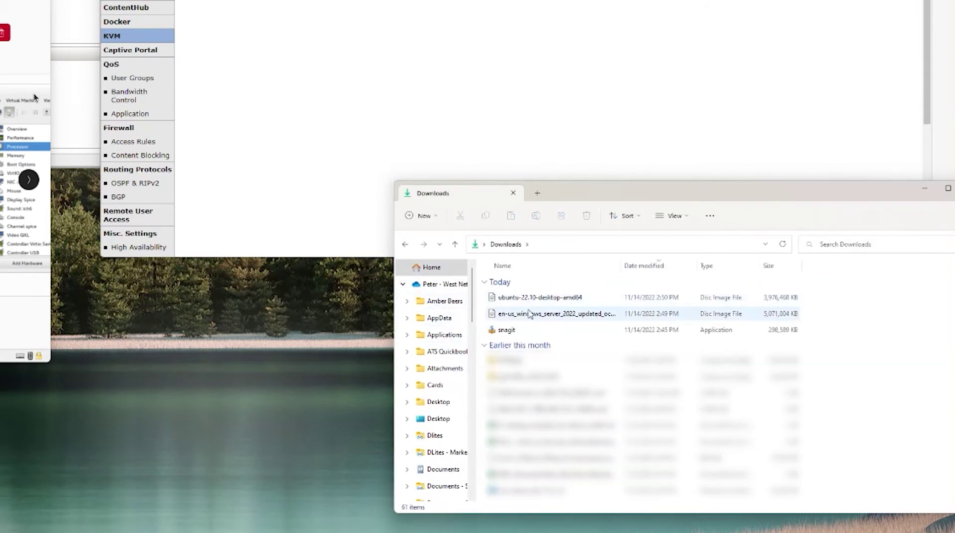
pyautogui.click(530, 315)
pyautogui.click(529, 314)
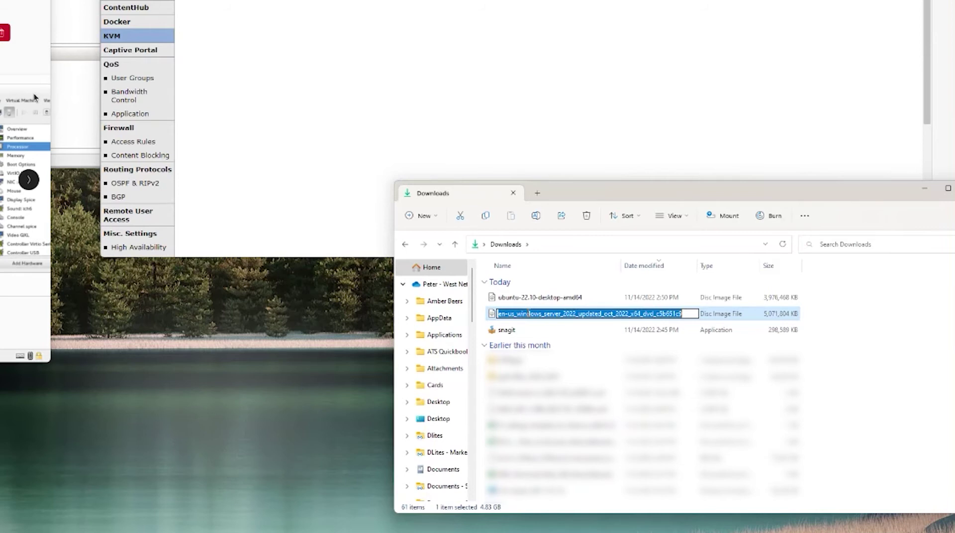
pyautogui.write('windowsserv')
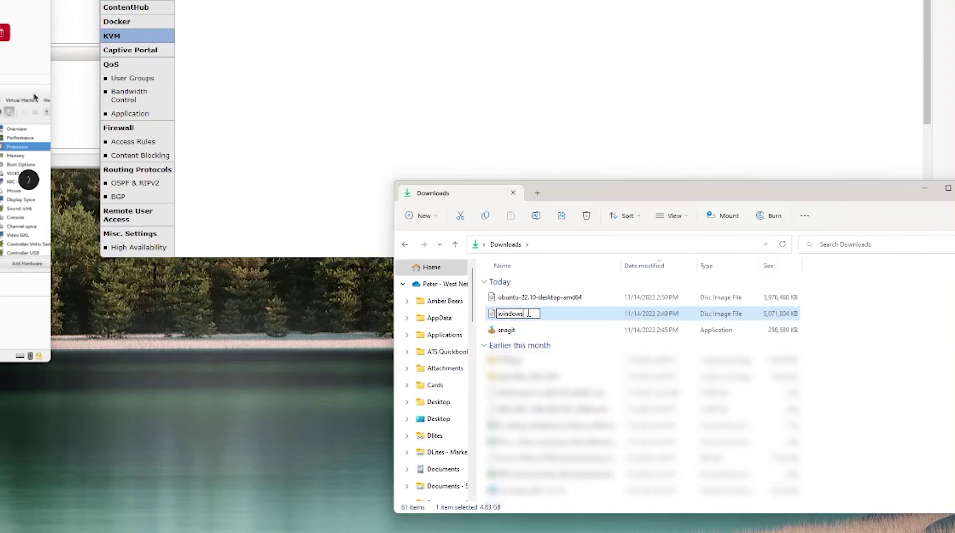
pyautogui.write('er2022')
pyautogui.press('Return')
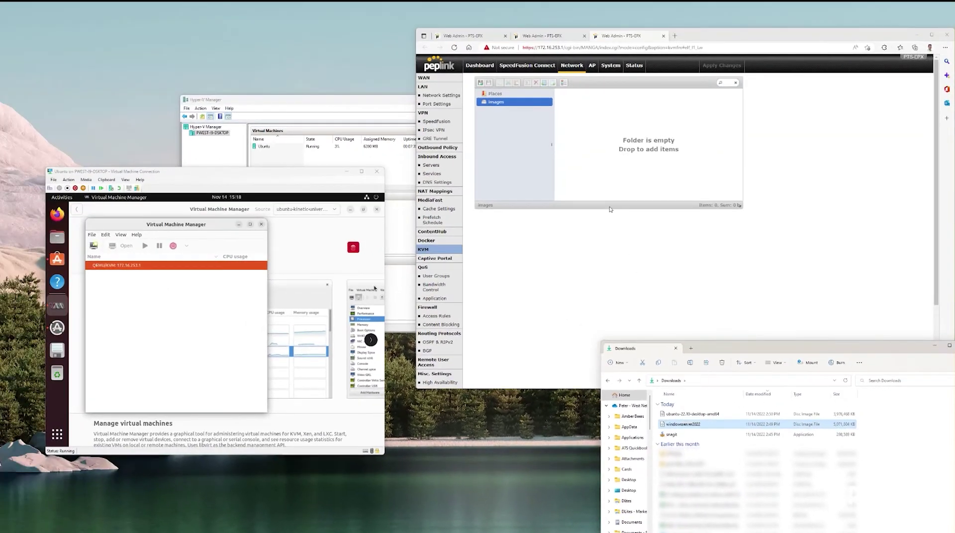
pyautogui.moveTo(529, 313); pyautogui.dragTo(398, 0)
# Drop the ISO into the Images folder to upload, then review dashboard WAN status
pyautogui.moveTo(603, 169); pyautogui.dragTo(603, 170)
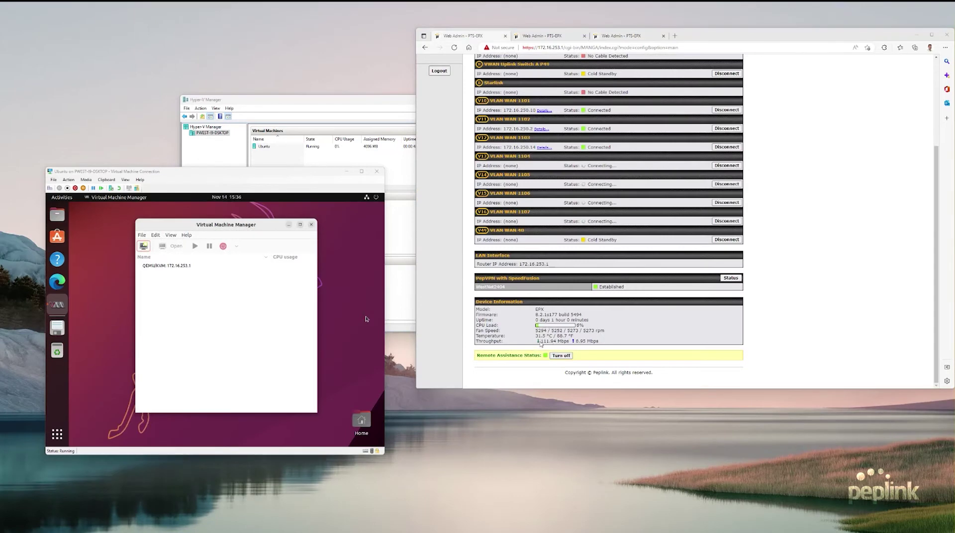
pyautogui.moveTo(542, 342); pyautogui.dragTo(558, 343)
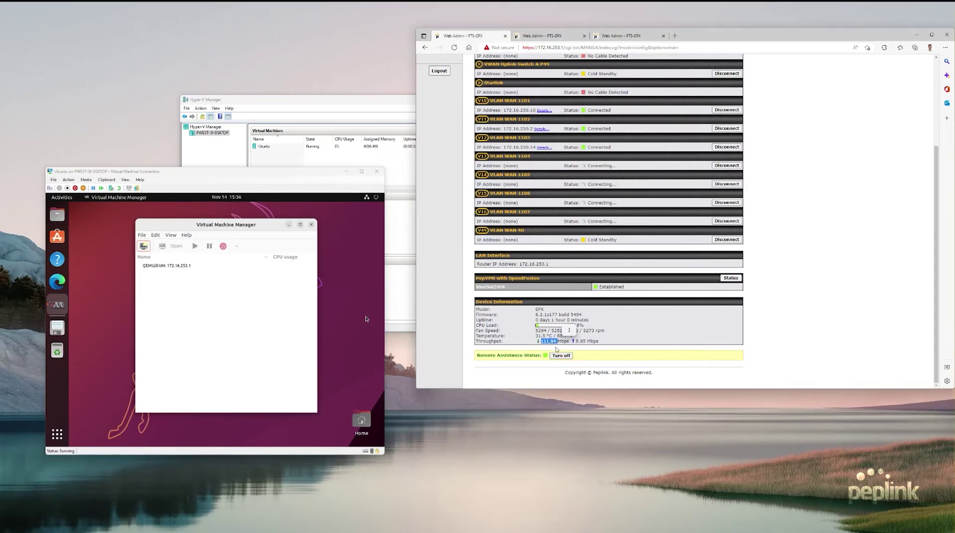
pyautogui.scroll(2, 556, 349)
pyautogui.scroll(-2, 592, 248)
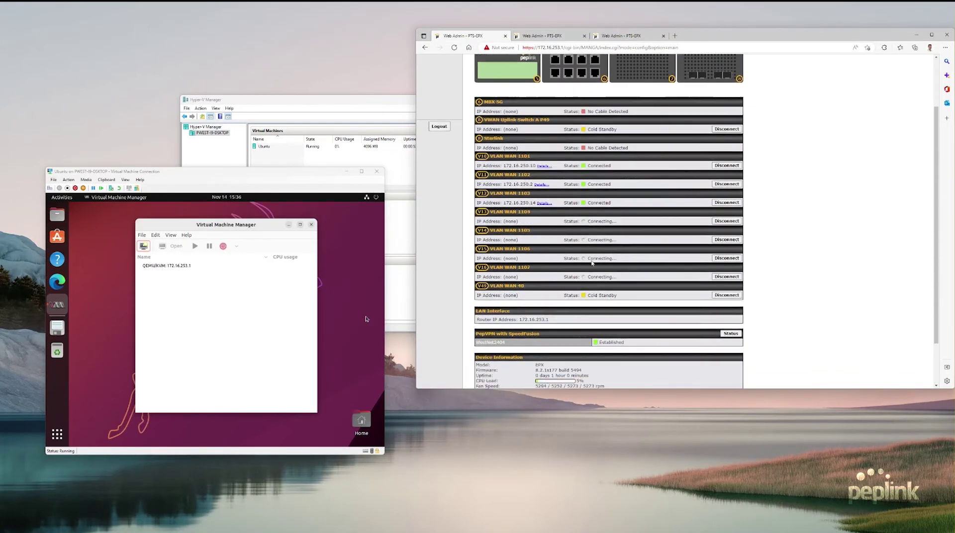
pyautogui.scroll(2, 611, 360)
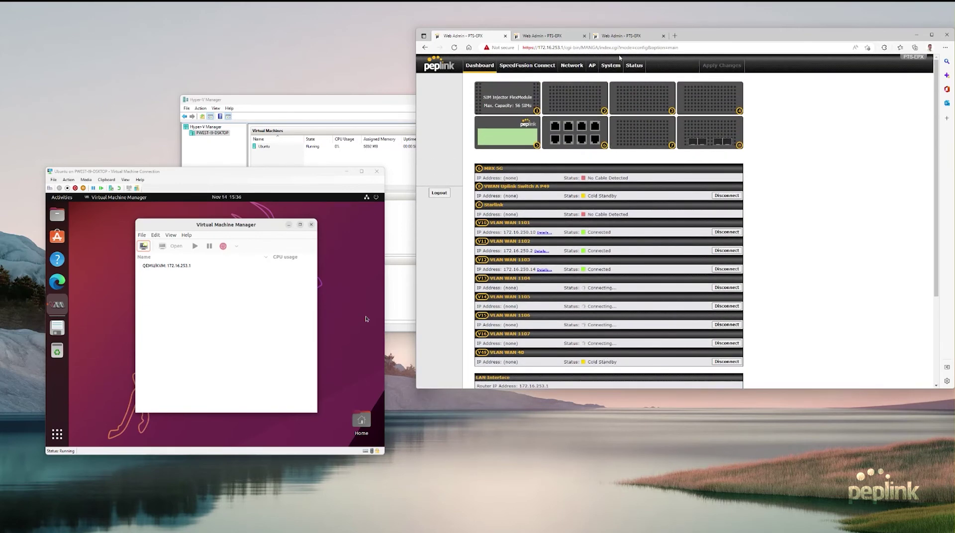
# Check the ISO upload, then launch Edge in Ubuntu and unlock the keyring
pyautogui.click(624, 38)
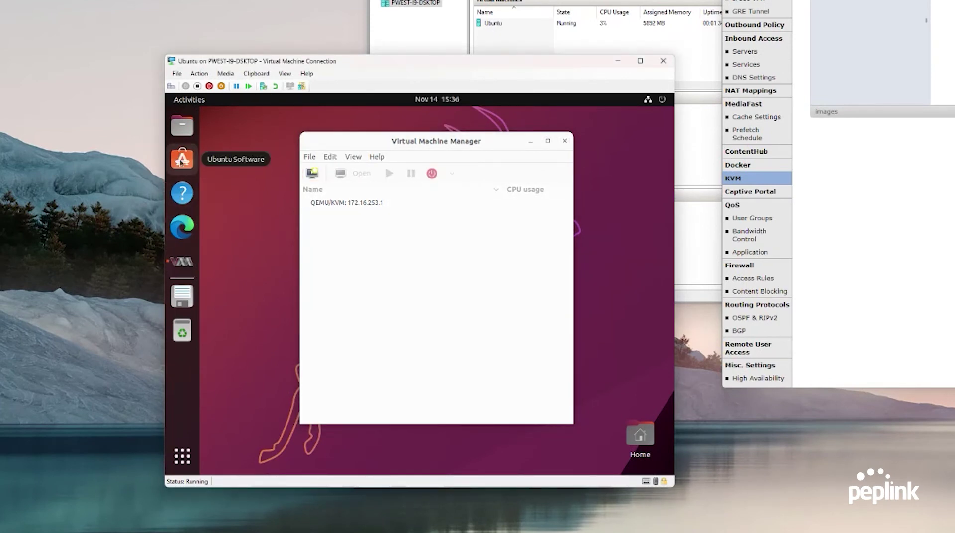
pyautogui.click(183, 232)
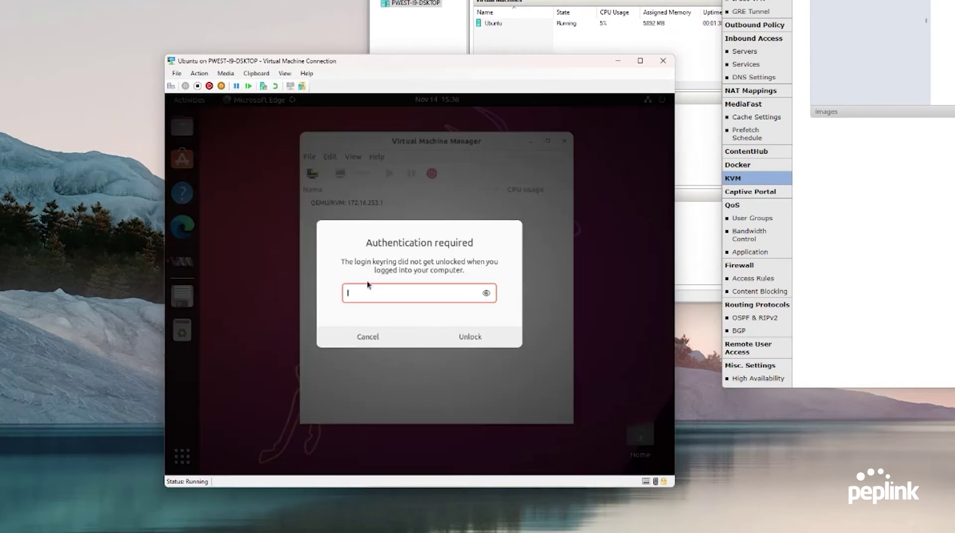
pyautogui.write('********')
pyautogui.press('Return')
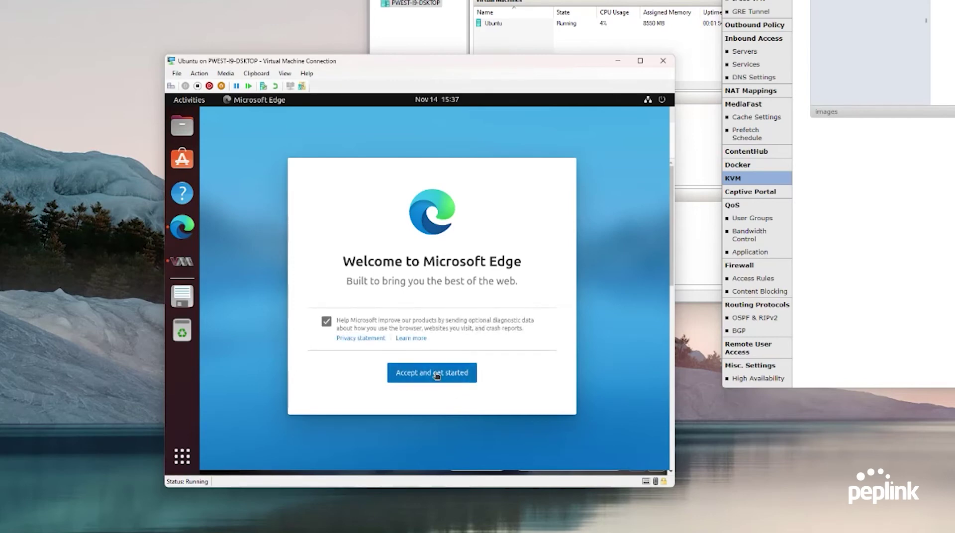
# Accept Edge's terms and confirm the sync prompt to finish first-run setup
pyautogui.click(436, 374)
pyautogui.click(530, 400)
pyautogui.click(418, 342)
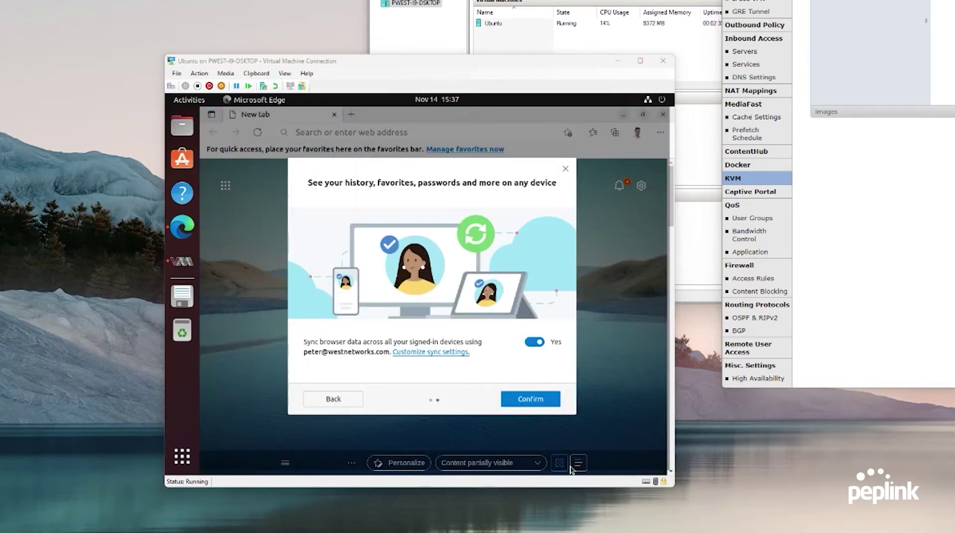
pyautogui.click(531, 398)
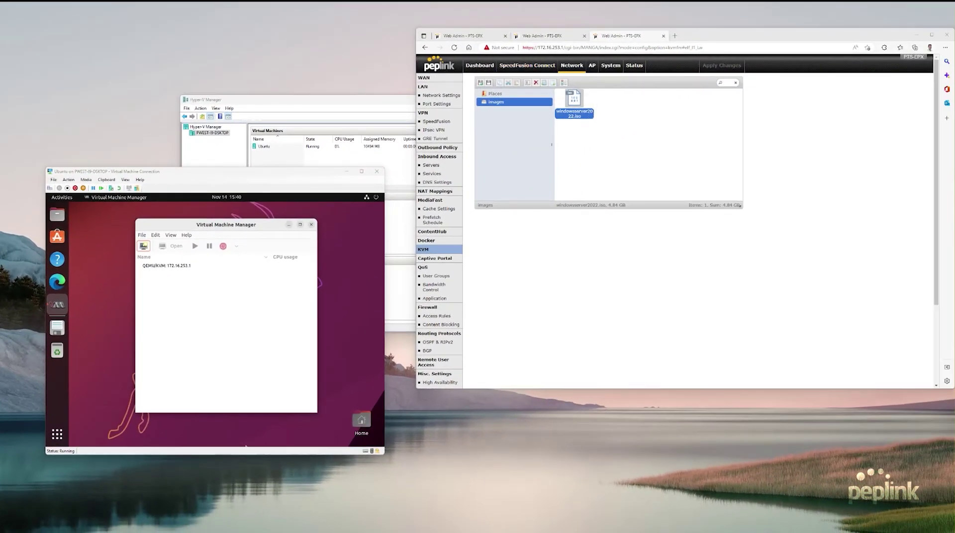
# Select the QEMU/KVM: 172.16.253.1 connection in Virtual Machine Manager
pyautogui.click(160, 266)
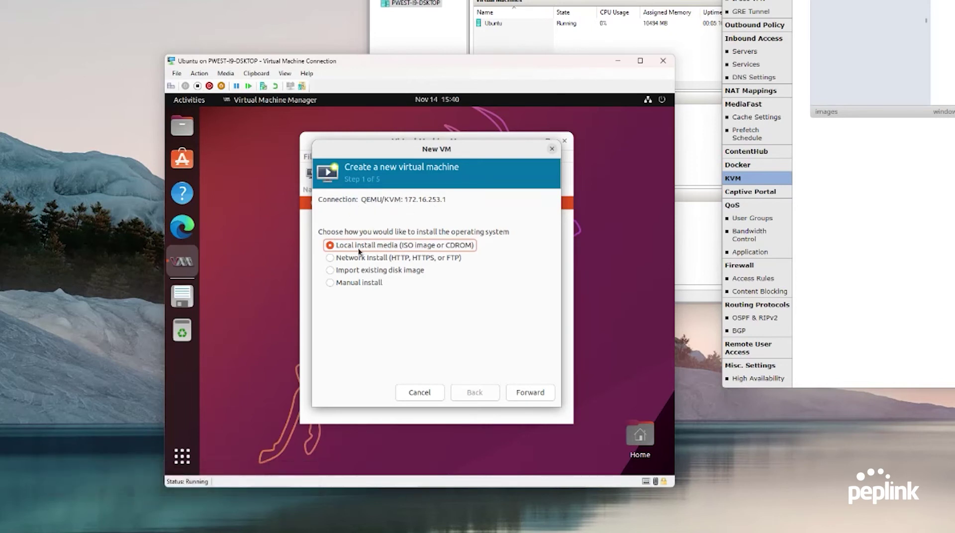
# Choose windowsserver2022.iso as the new VM's install media
pyautogui.click(507, 393)
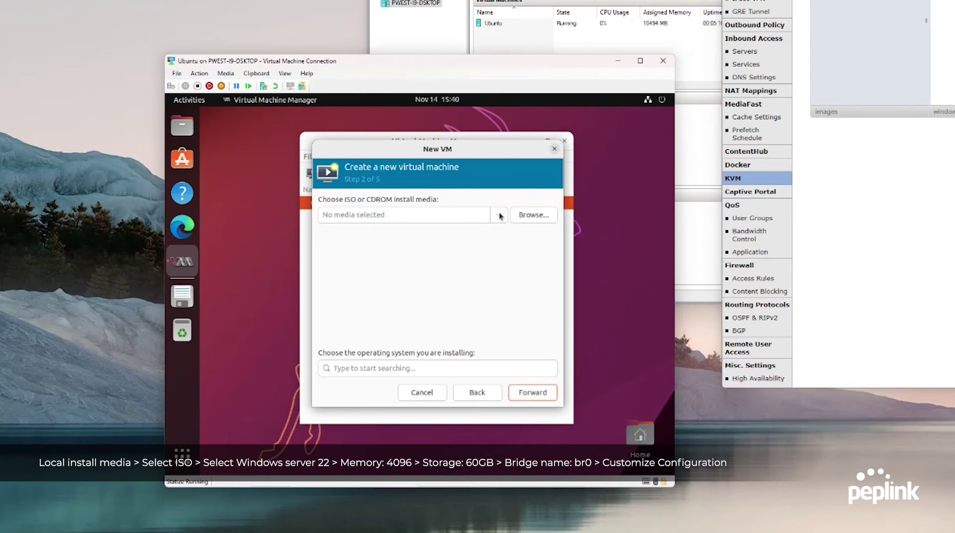
pyautogui.click(537, 216)
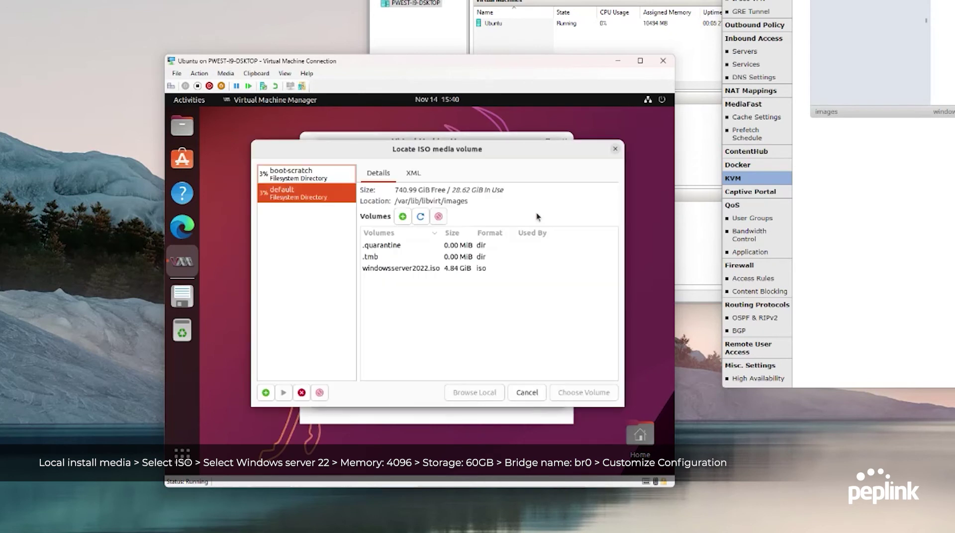
pyautogui.click(421, 269)
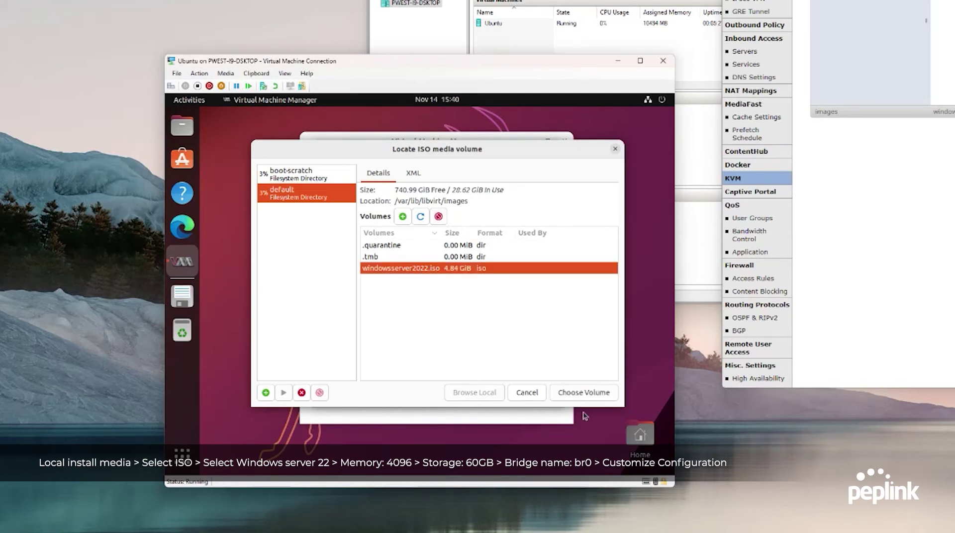
pyautogui.click(588, 394)
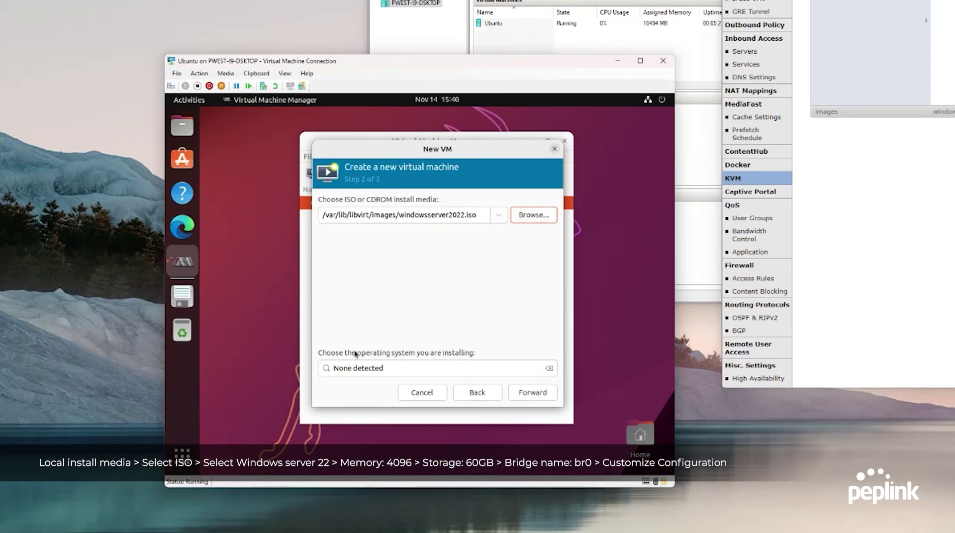
# Search 'microsoft win' and set the operating system to Microsoft Windows Server 2022
pyautogui.moveTo(398, 367); pyautogui.dragTo(327, 367)
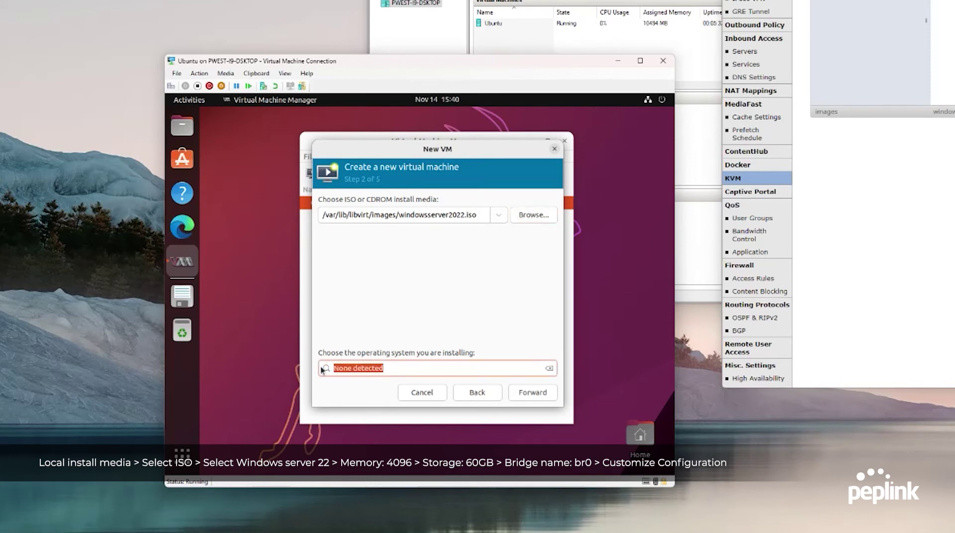
pyautogui.write('microso')
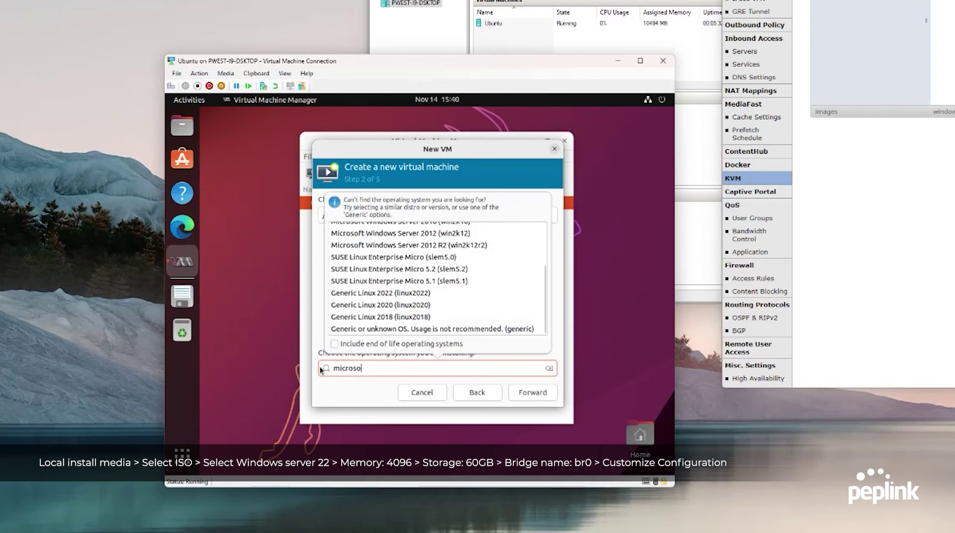
pyautogui.write('ft win')
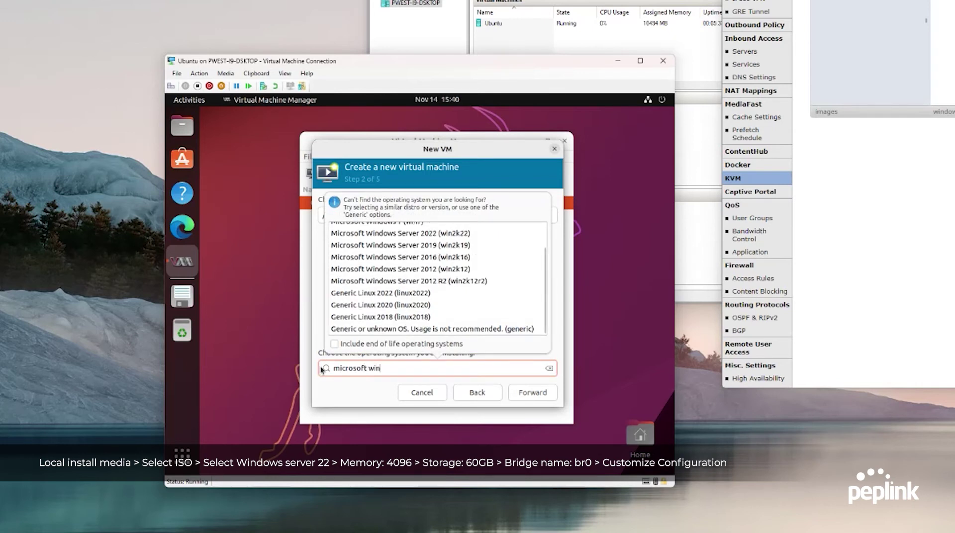
pyautogui.click(427, 233)
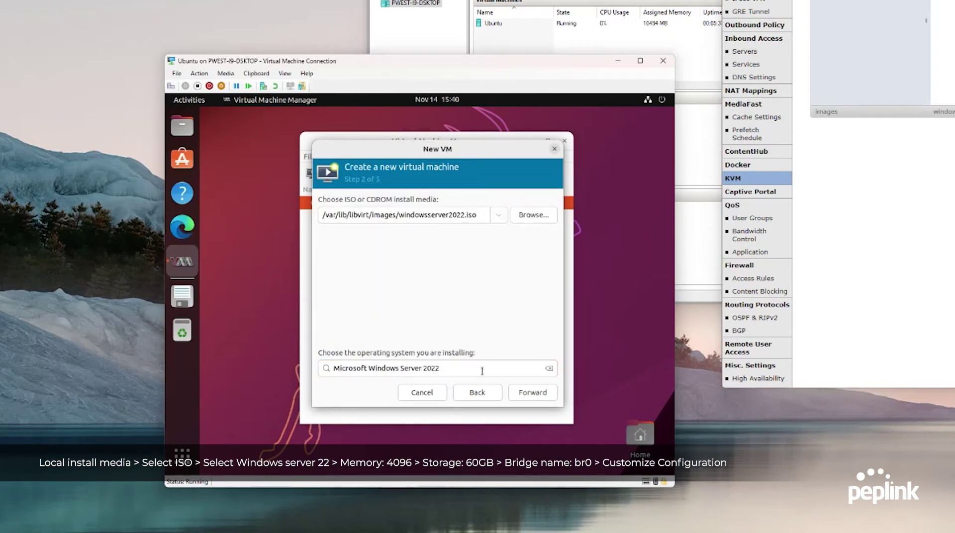
pyautogui.click(547, 394)
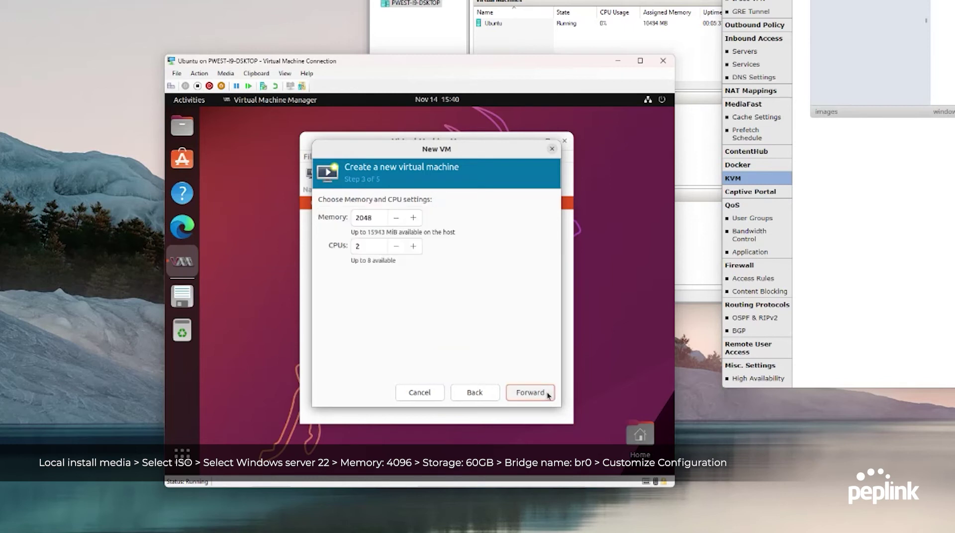
# Give the VM 4096 MiB of memory and a 60 GB disk
pyautogui.moveTo(379, 225); pyautogui.dragTo(345, 220)
pyautogui.write('4096')
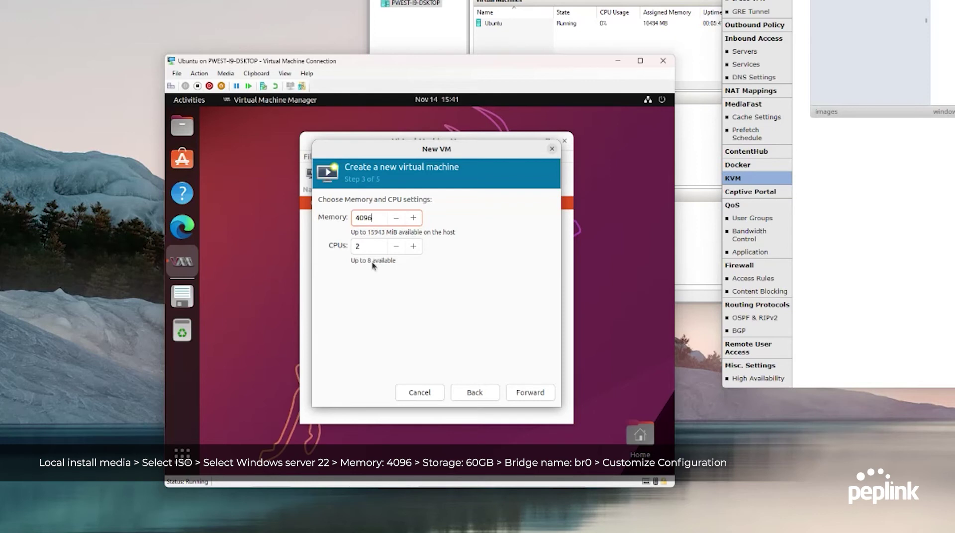
pyautogui.click(535, 394)
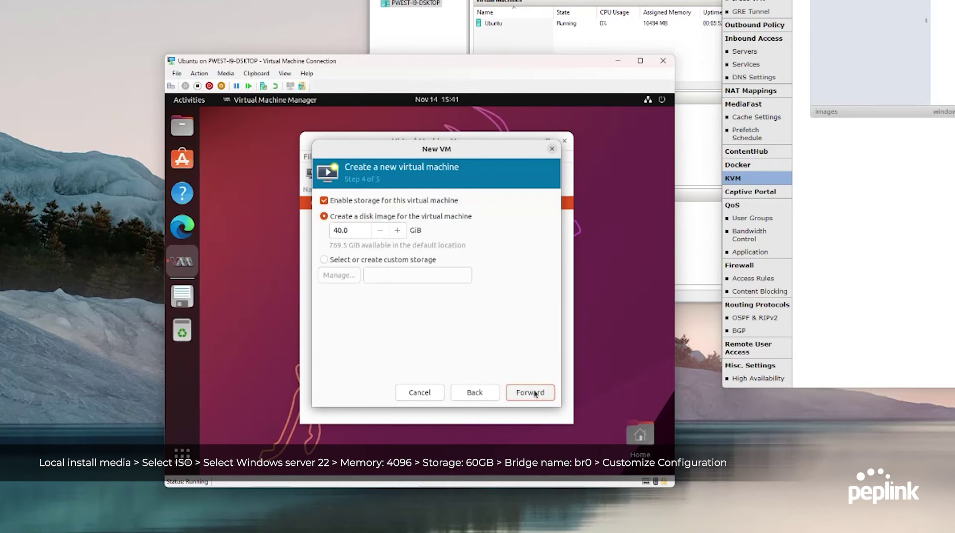
pyautogui.moveTo(354, 232); pyautogui.dragTo(317, 234)
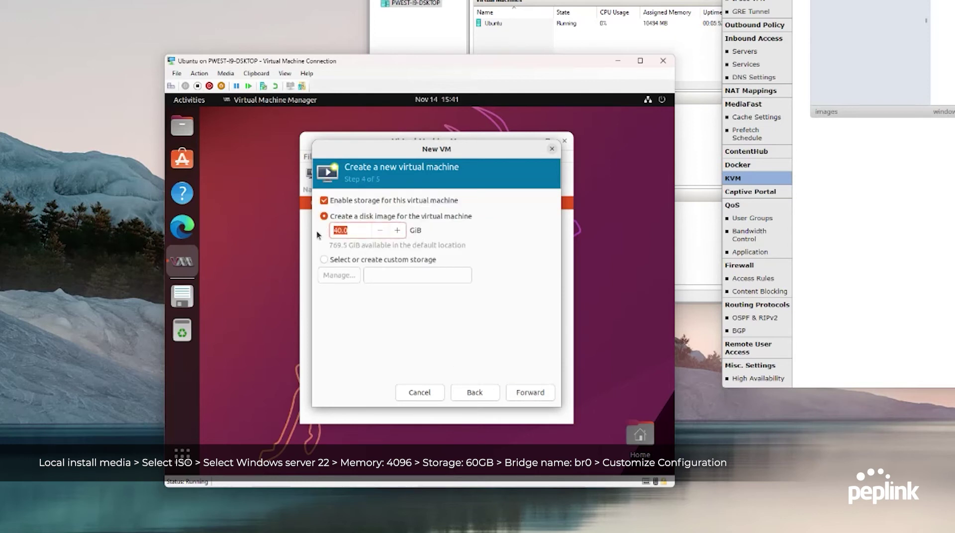
pyautogui.write('60')
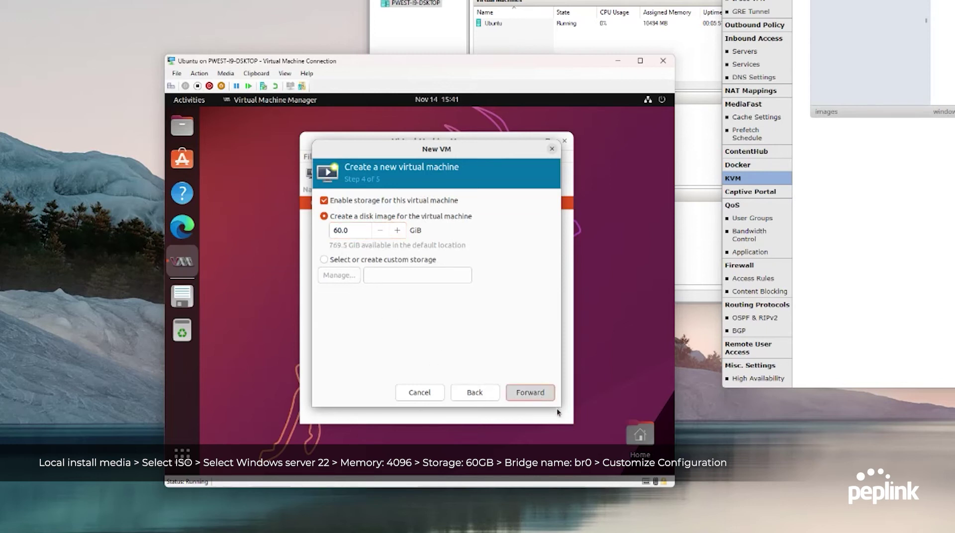
pyautogui.click(547, 393)
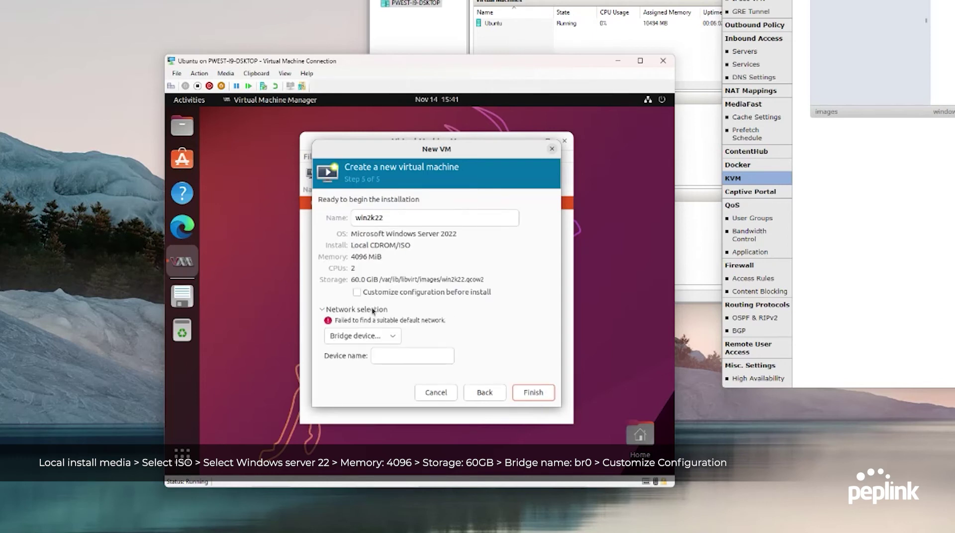
# Use bridge br0 for networking and finish with customize-before-install enabled
pyautogui.click(403, 356)
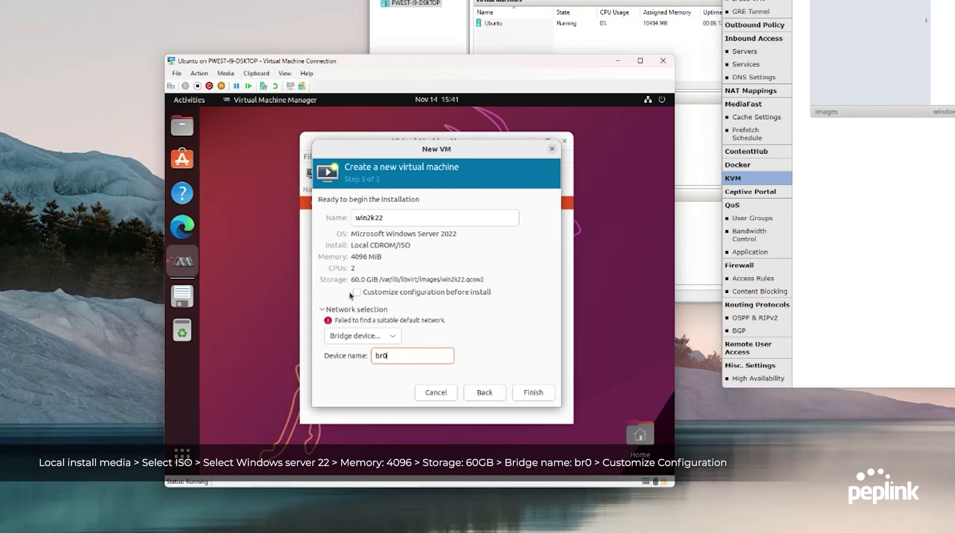
pyautogui.click(461, 293)
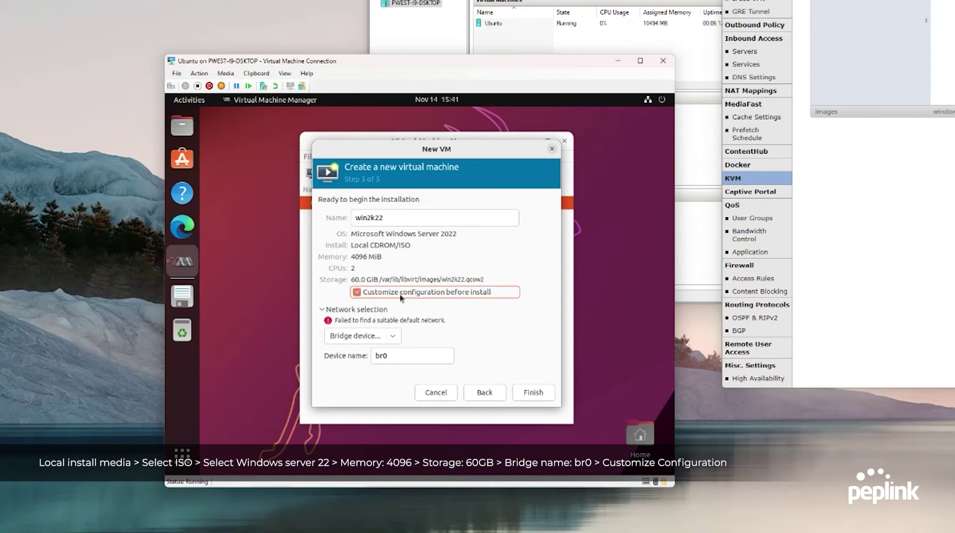
pyautogui.click(533, 395)
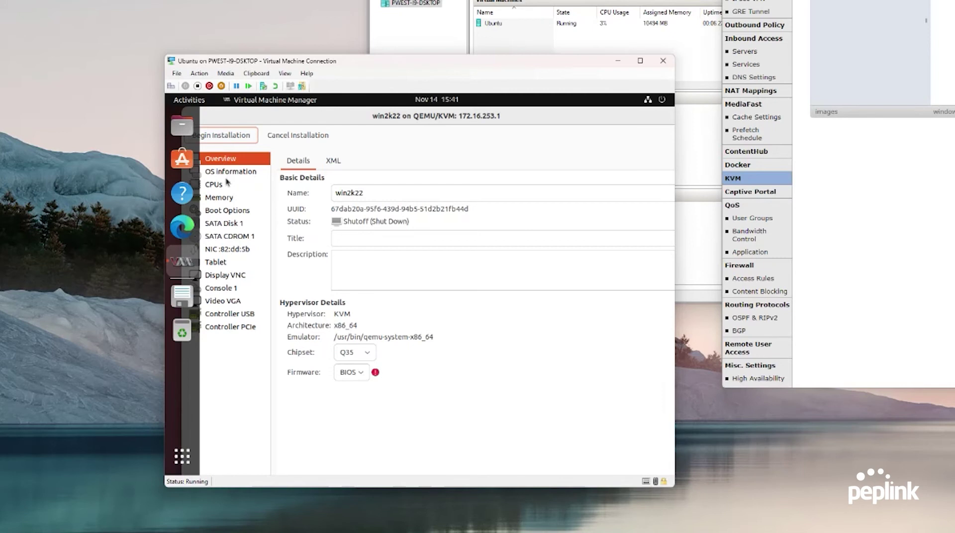
# Set the VNC display to listen on Address, All interfaces, and apply
pyautogui.click(230, 249)
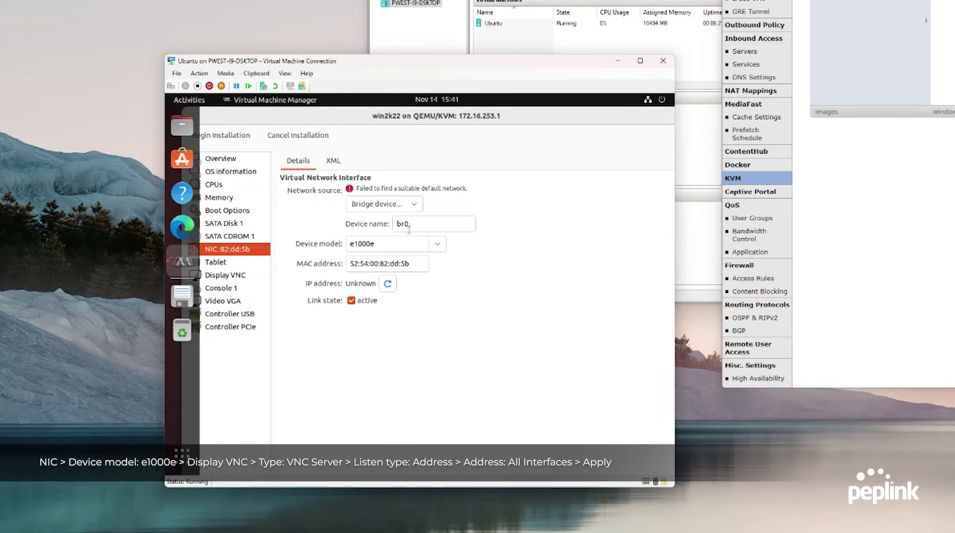
pyautogui.click(238, 278)
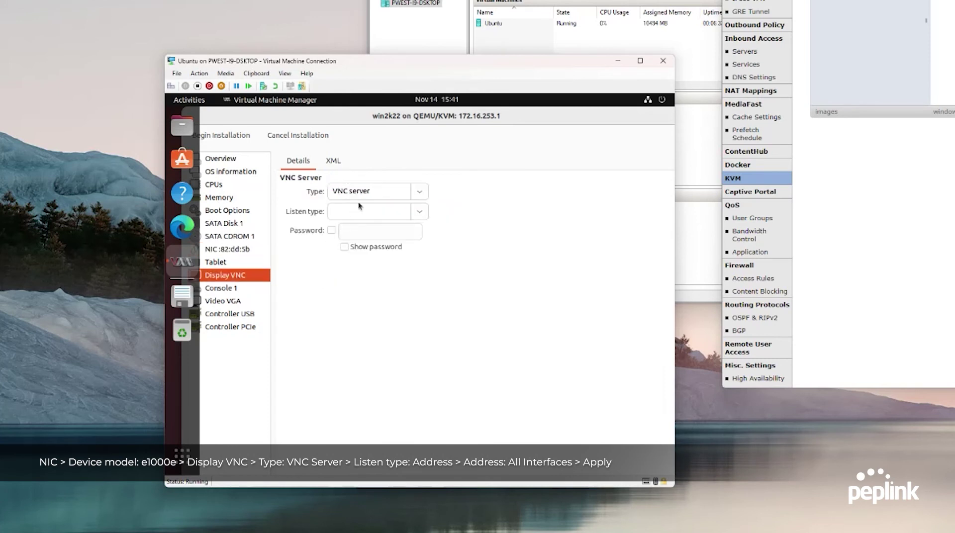
pyautogui.click(427, 193)
pyautogui.click(385, 208)
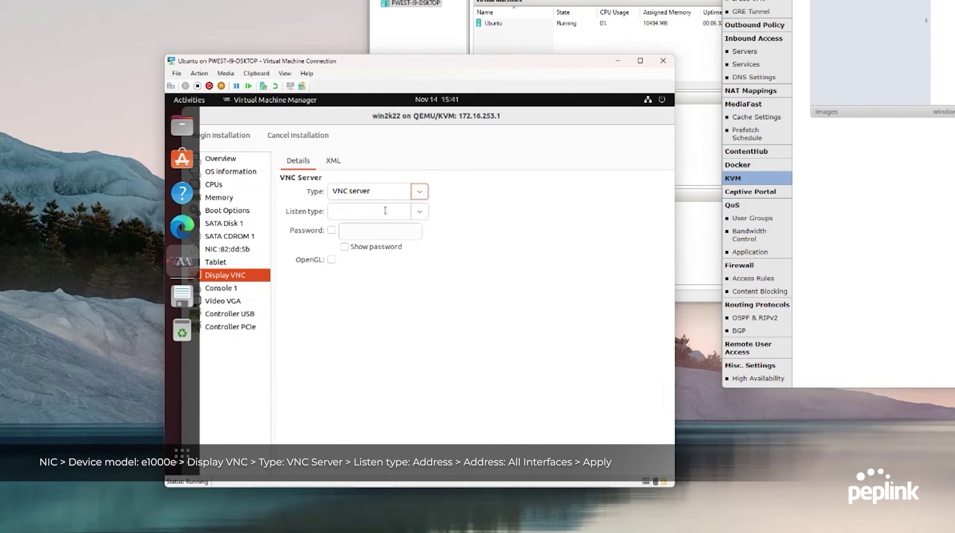
pyautogui.click(414, 211)
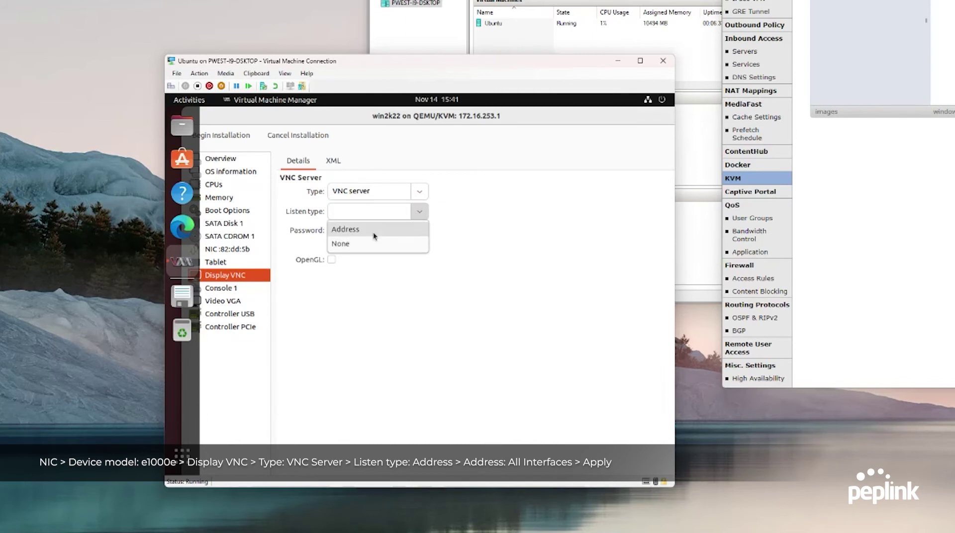
pyautogui.click(372, 229)
pyautogui.click(412, 233)
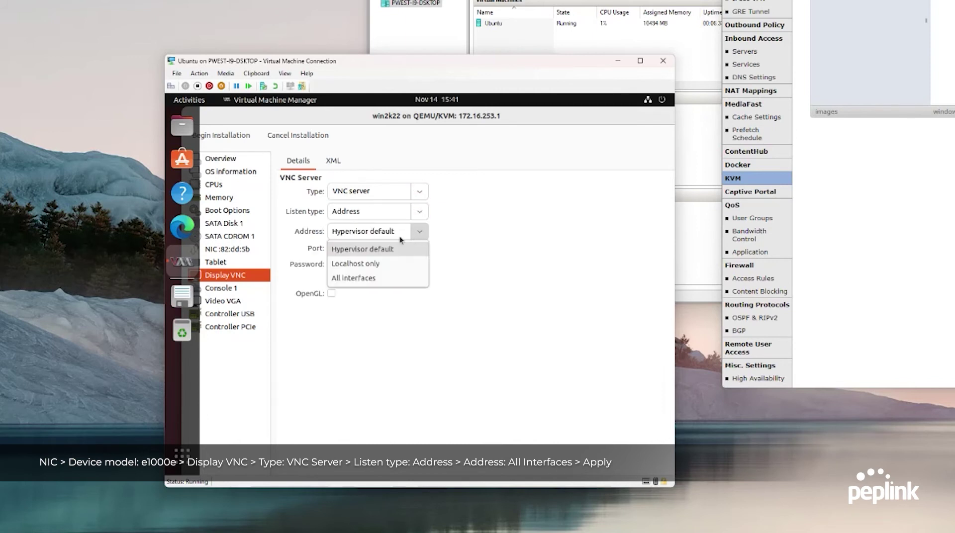
pyautogui.click(364, 279)
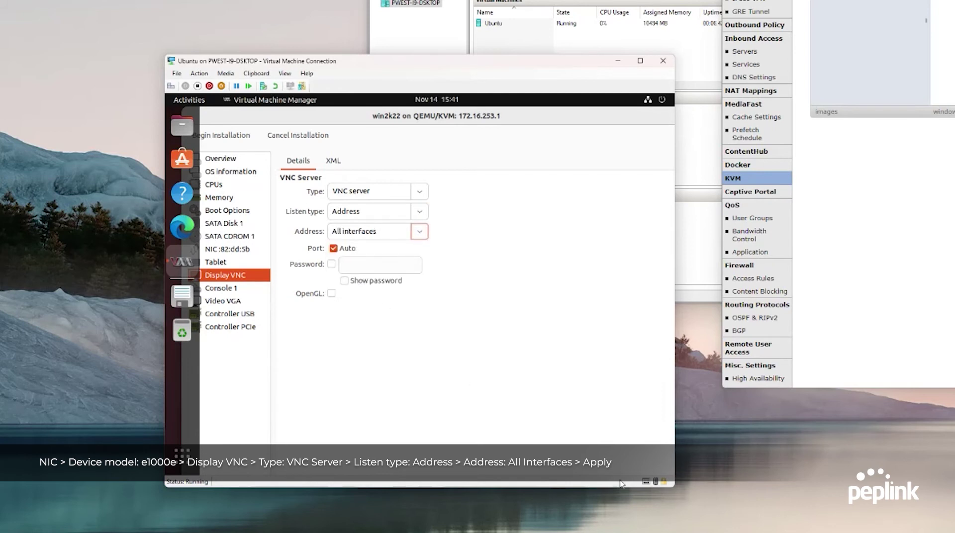
pyautogui.moveTo(227, 117); pyautogui.dragTo(249, 127)
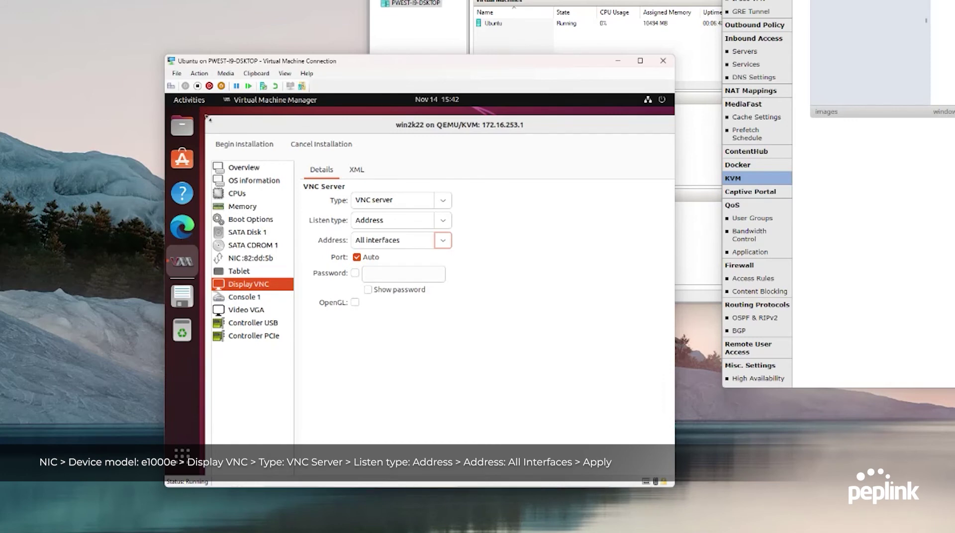
pyautogui.moveTo(211, 122); pyautogui.dragTo(361, 243)
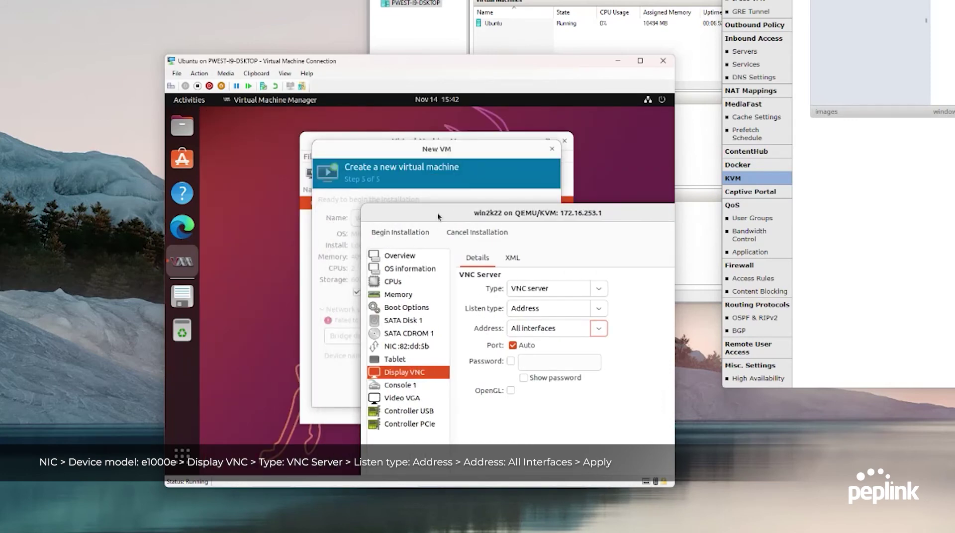
pyautogui.moveTo(434, 213); pyautogui.dragTo(320, 141)
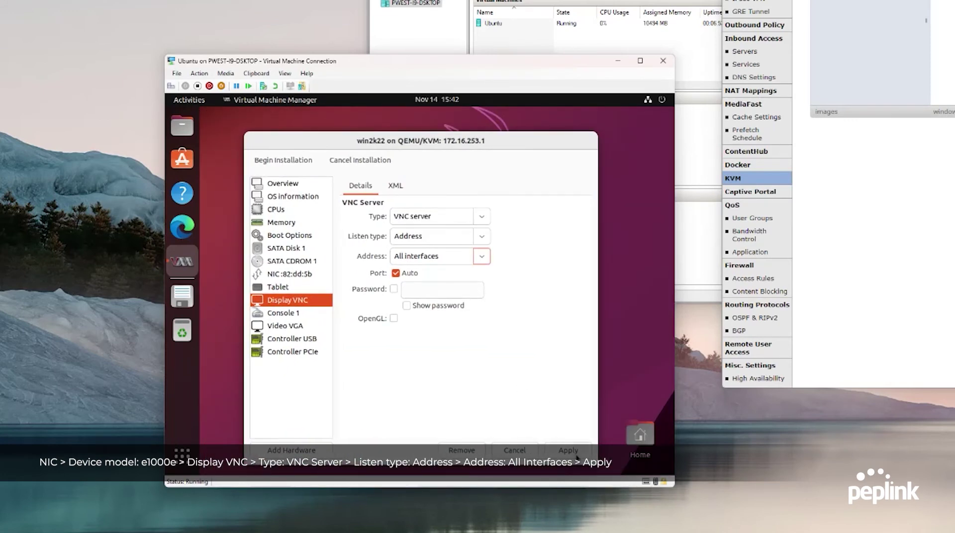
pyautogui.click(568, 450)
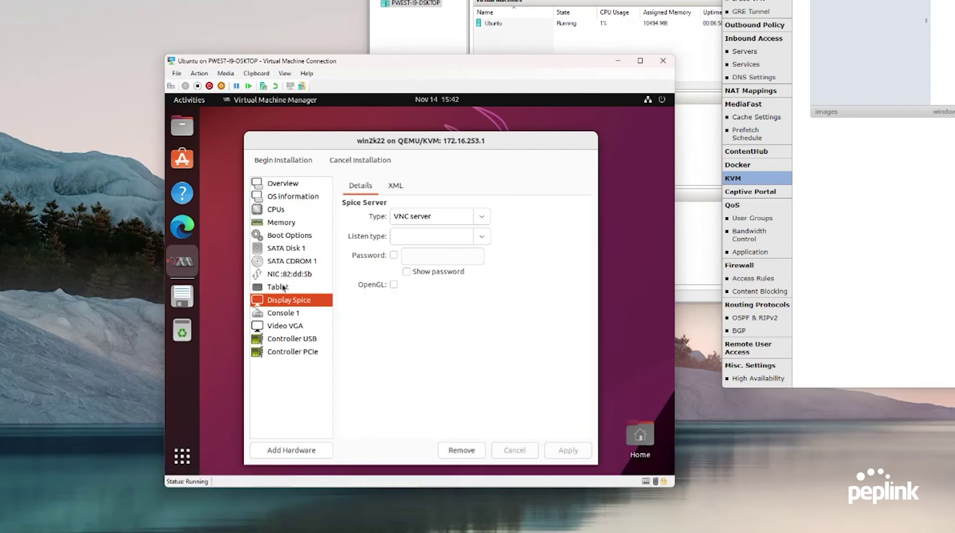
# Remove Console 1, set the video model to Virtio, then begin installation
pyautogui.rightClick(285, 314)
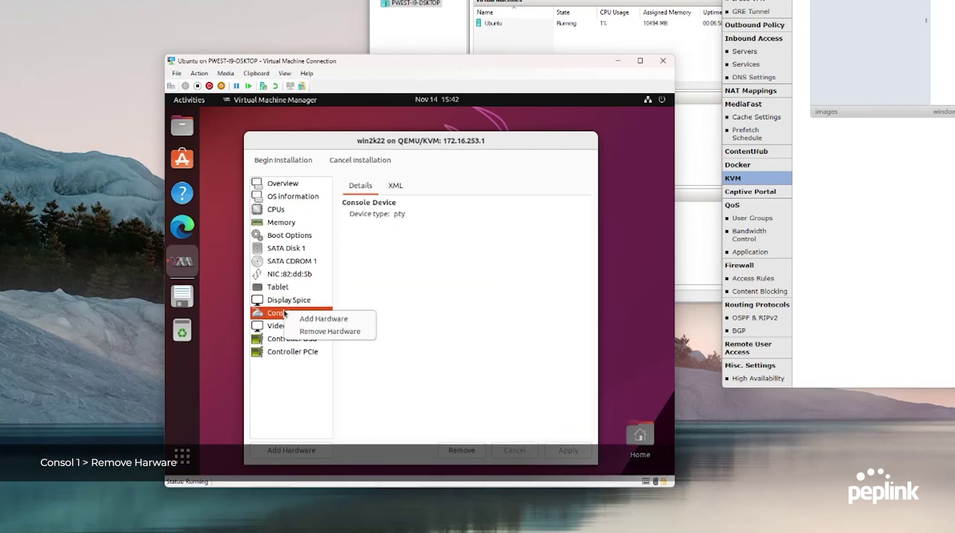
pyautogui.click(317, 333)
pyautogui.click(498, 342)
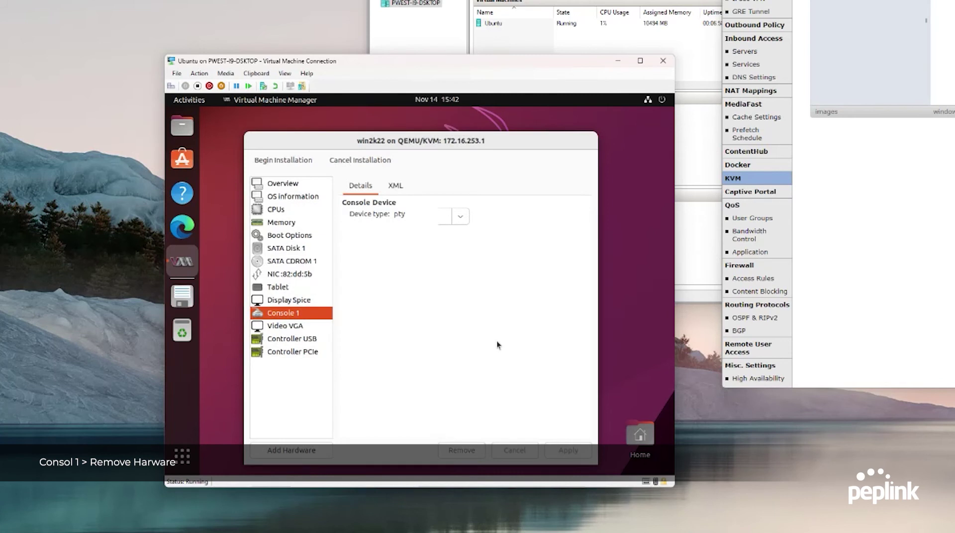
pyautogui.click(296, 314)
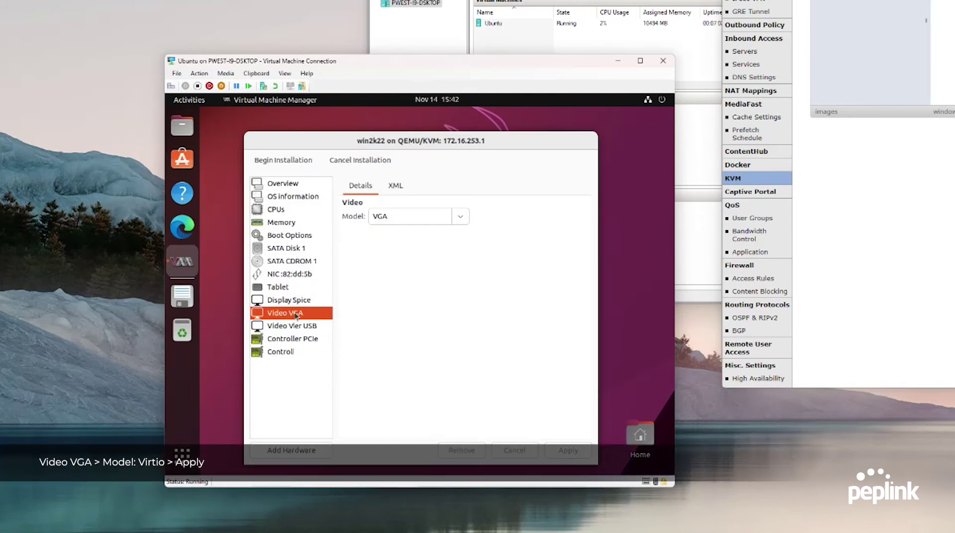
pyautogui.click(462, 219)
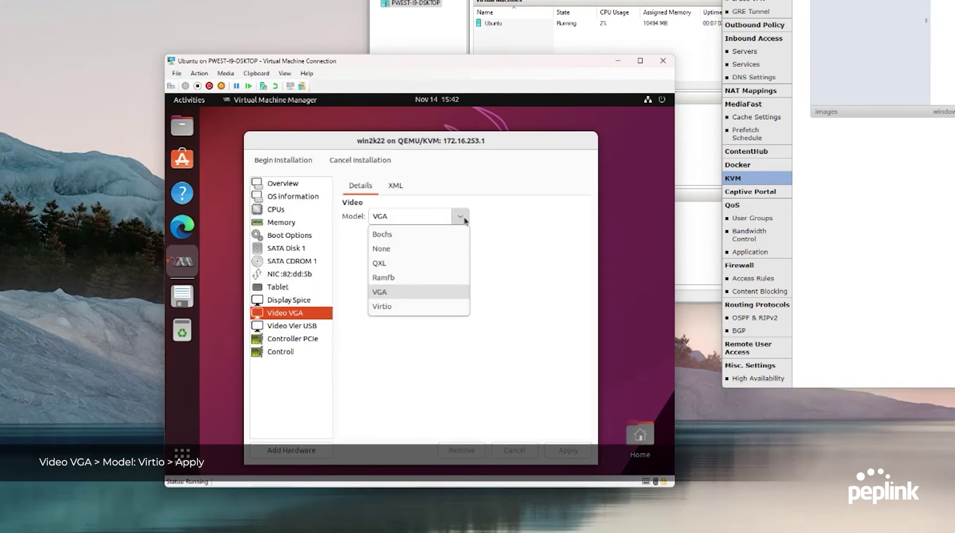
pyautogui.click(395, 309)
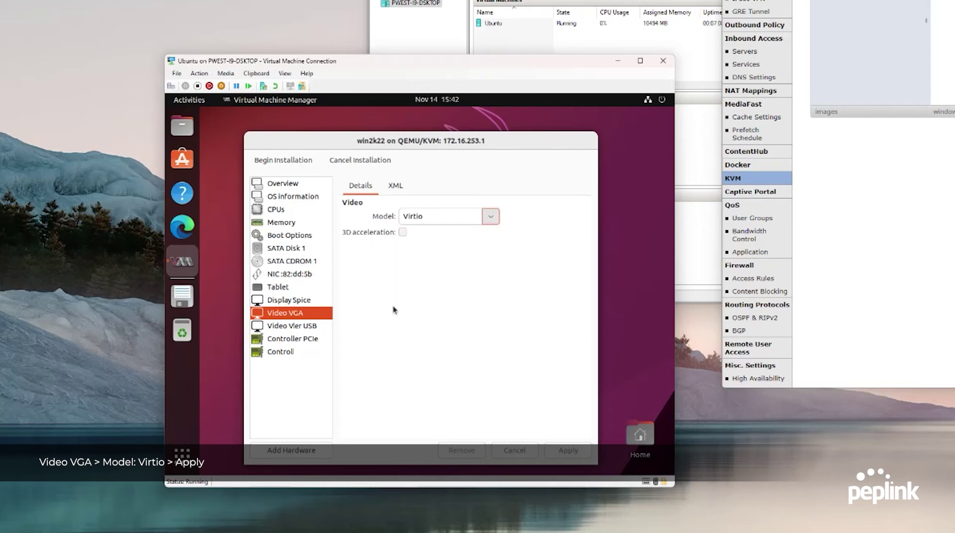
pyautogui.click(572, 456)
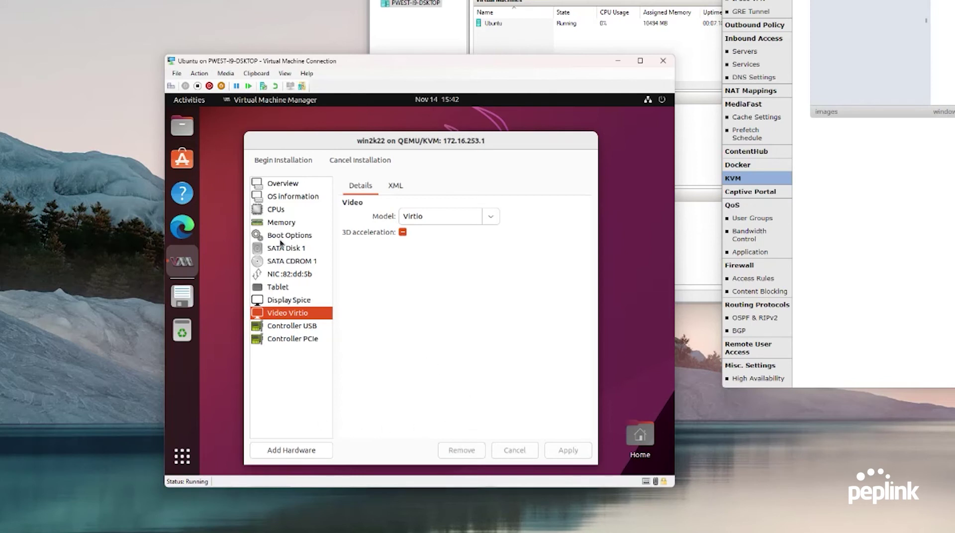
pyautogui.click(287, 163)
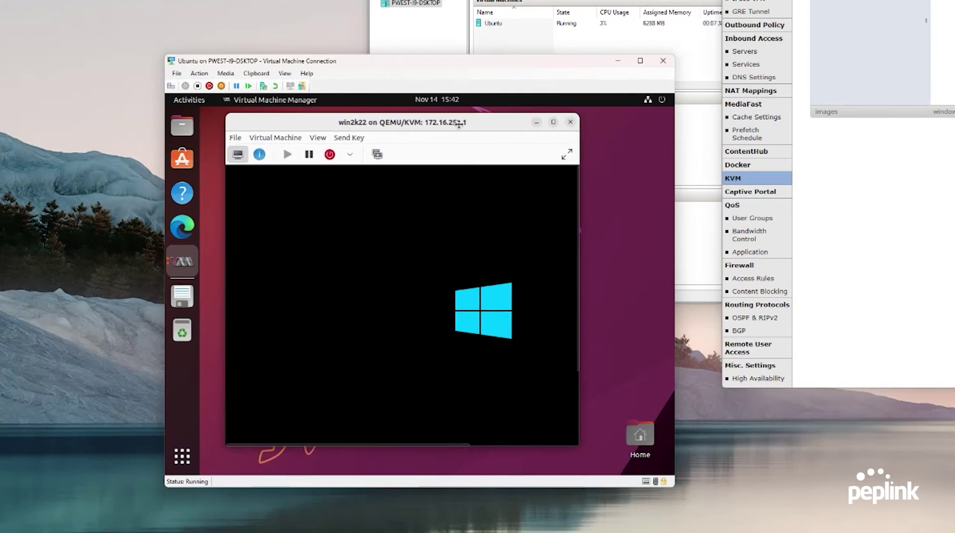
# Accept the default language and keyboard settings and start Windows Server setup
pyautogui.moveTo(459, 124); pyautogui.dragTo(471, 127)
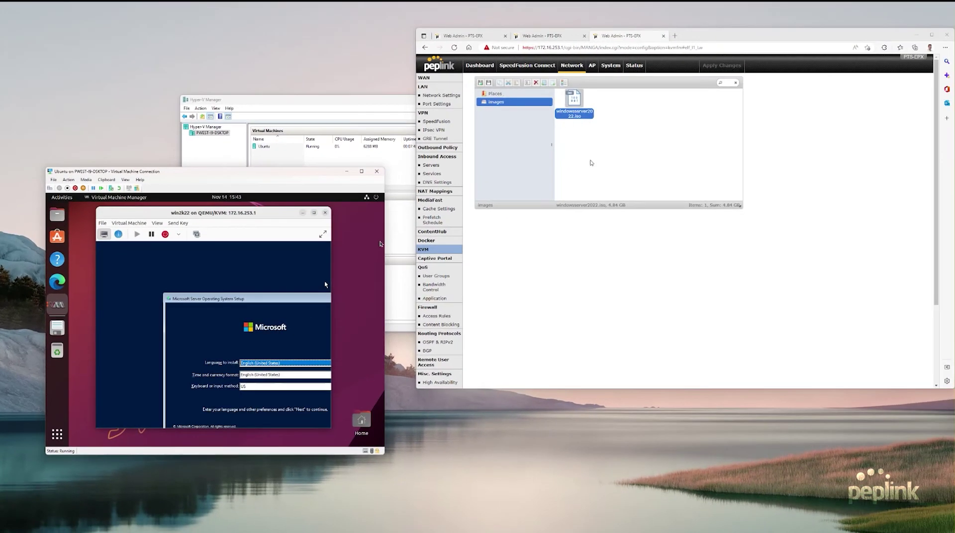
pyautogui.rightClick(615, 177)
pyautogui.click(625, 183)
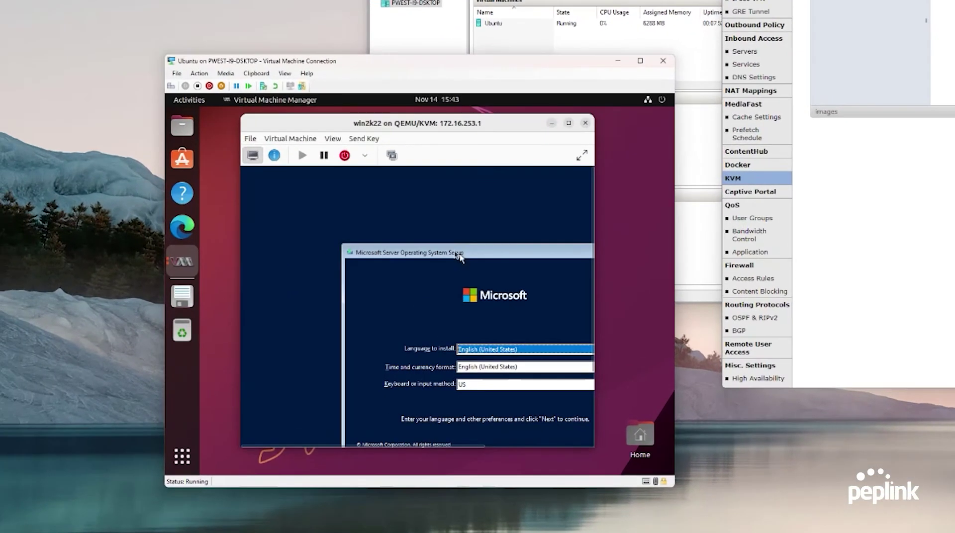
pyautogui.moveTo(243, 299); pyautogui.dragTo(209, 282)
pyautogui.moveTo(410, 226); pyautogui.dragTo(381, 208)
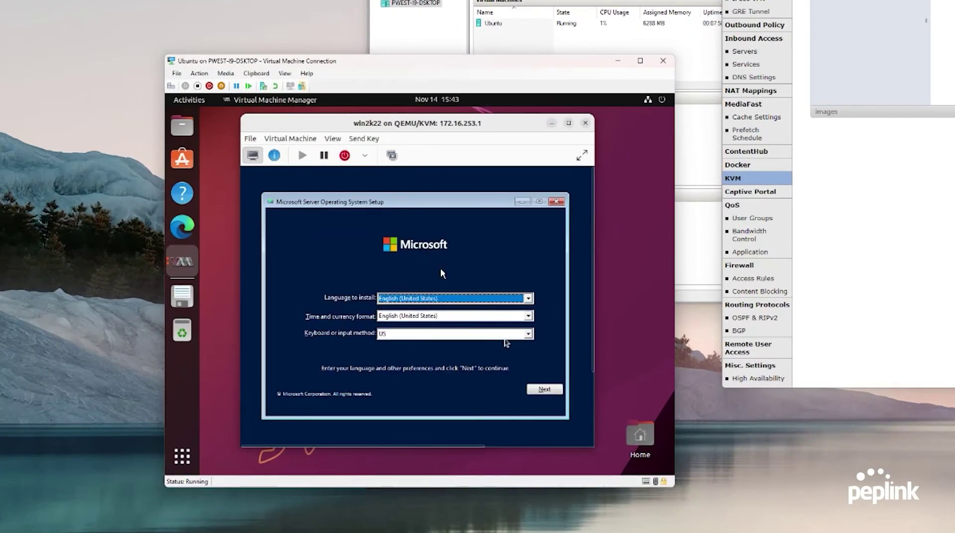
pyautogui.click(545, 390)
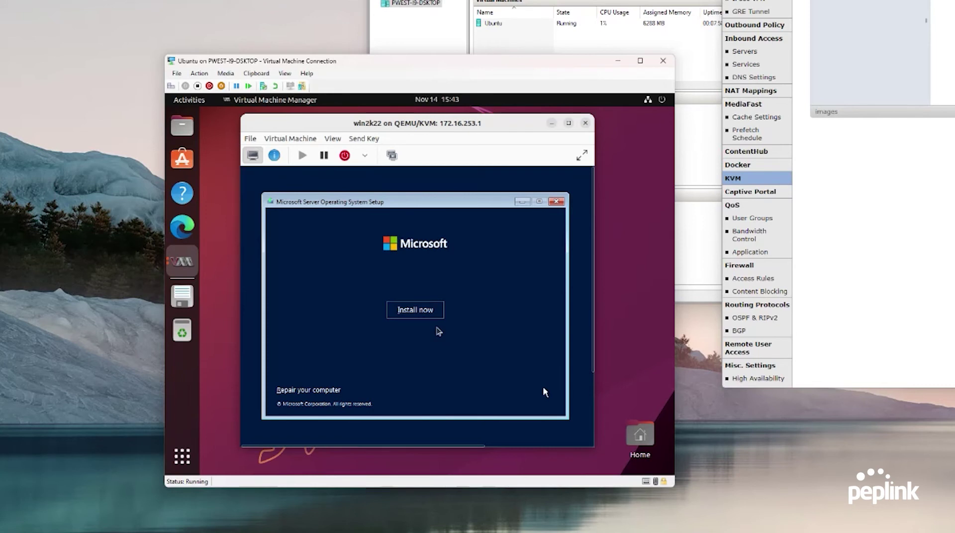
pyautogui.click(416, 310)
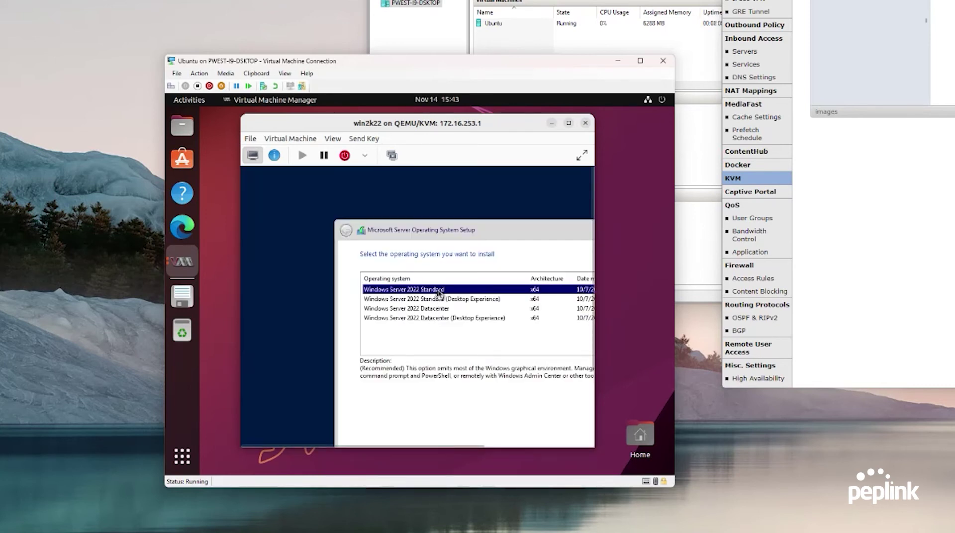
# Install Windows Server 2022 Standard (Desktop Experience) as a custom install on Drive 0
pyautogui.click(441, 300)
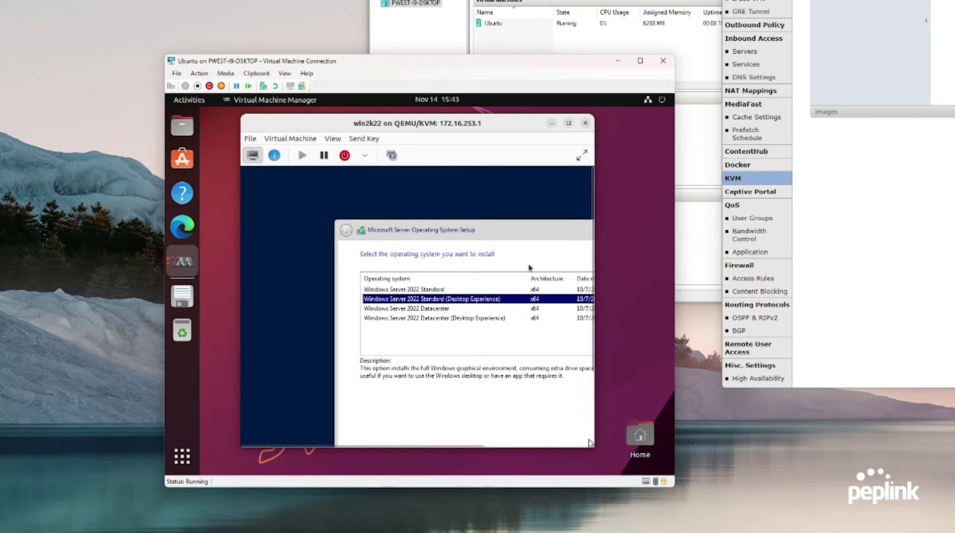
pyautogui.press('Return')
pyautogui.click(582, 155)
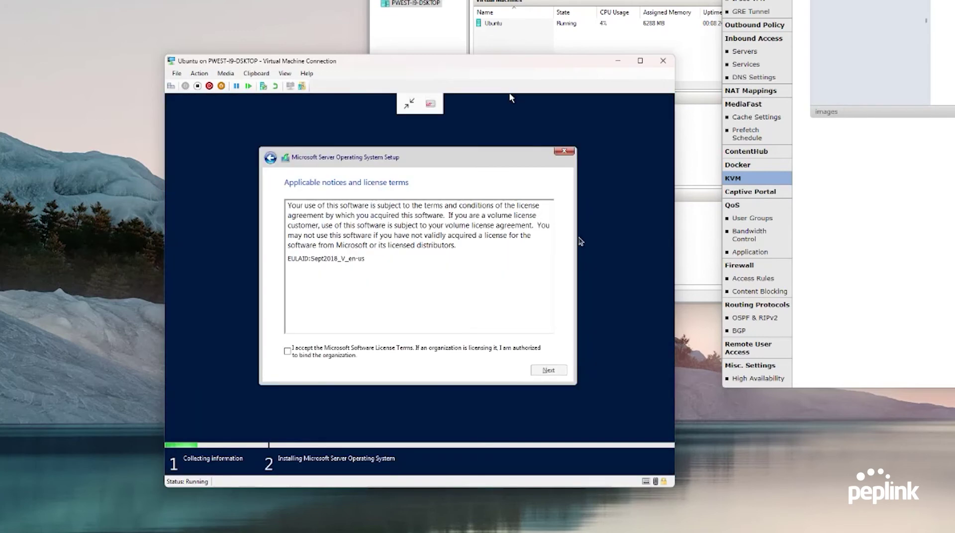
pyautogui.click(384, 350)
pyautogui.click(558, 376)
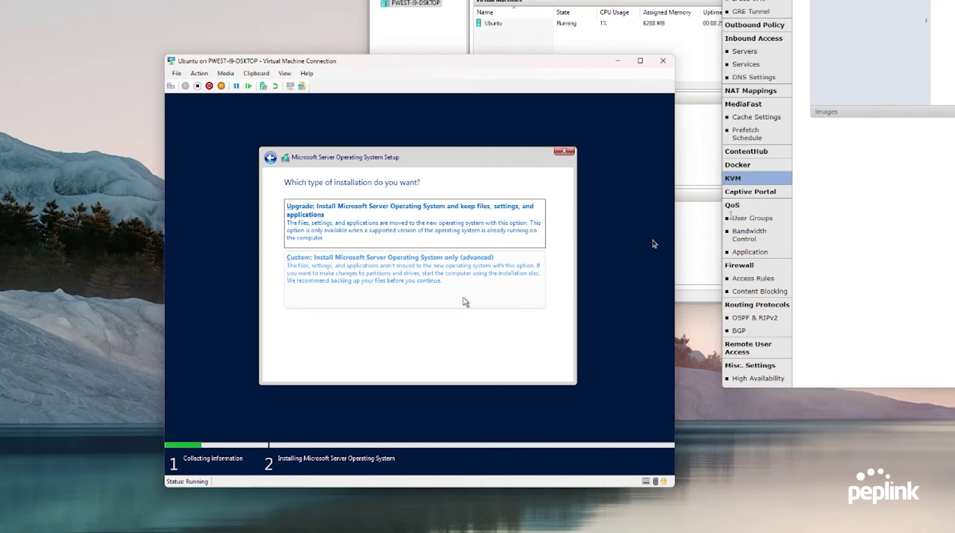
pyautogui.click(387, 274)
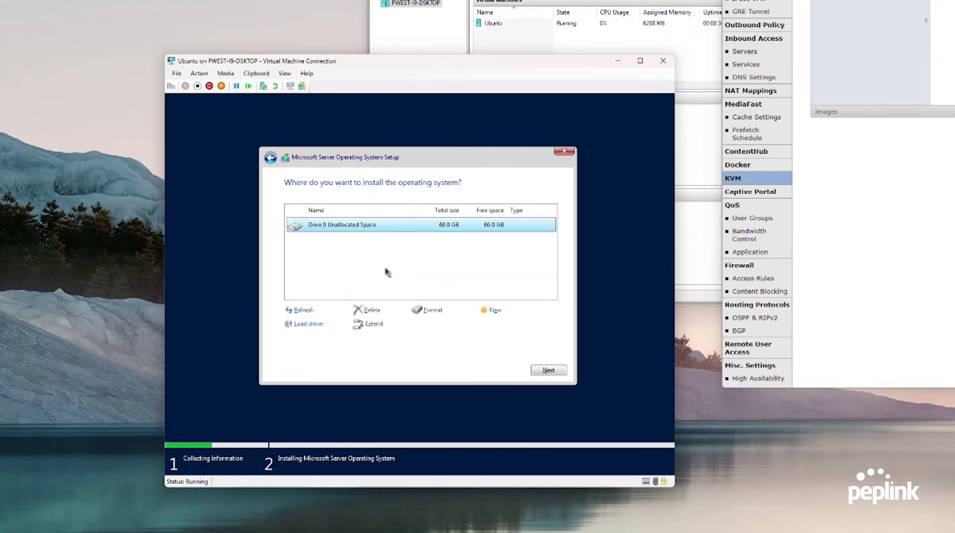
pyautogui.click(552, 371)
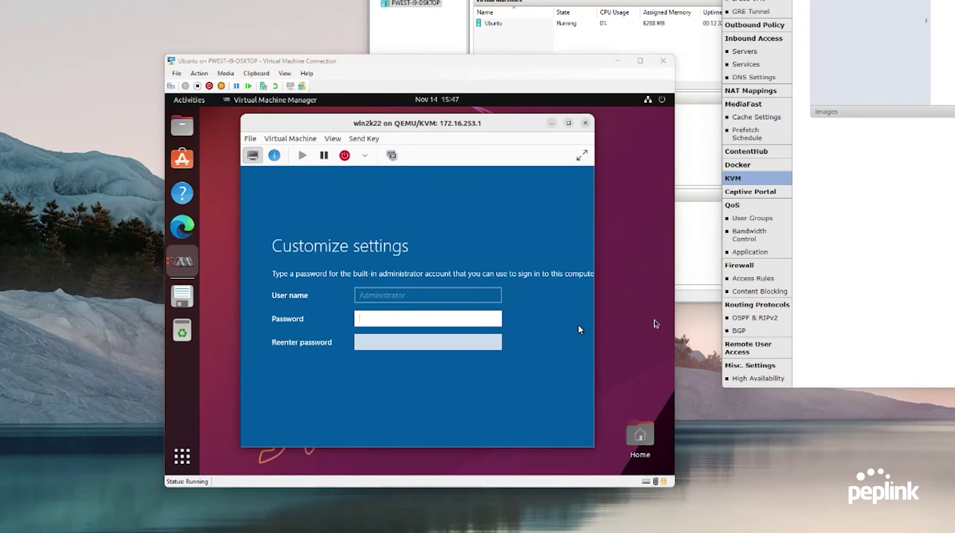
# Set the Administrator password on the Windows Customize settings screen
pyautogui.click(657, 324)
pyautogui.click(404, 318)
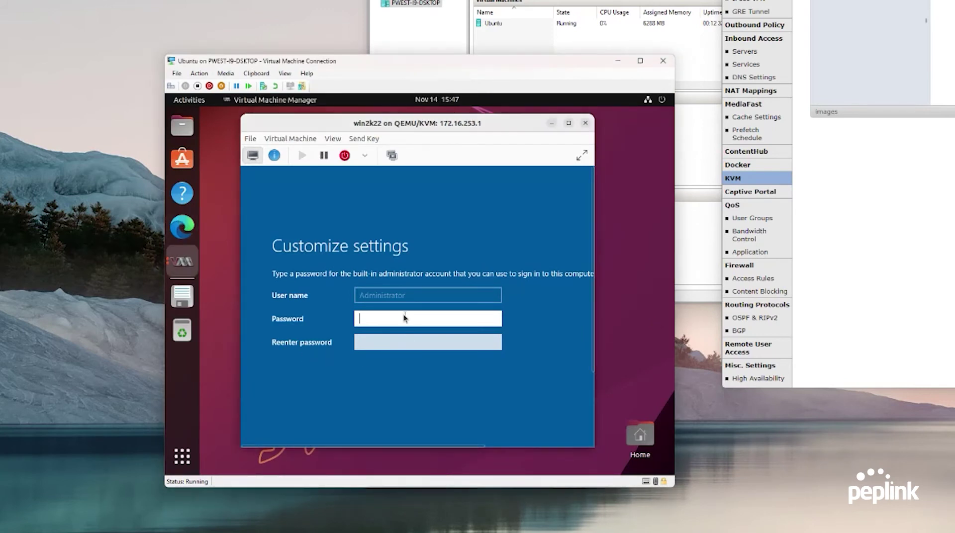
pyautogui.write('•')
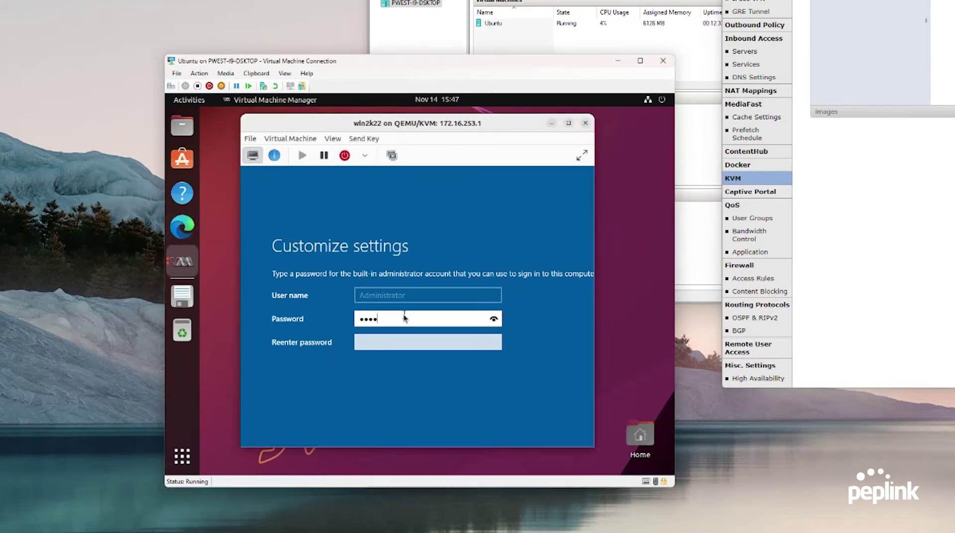
pyautogui.write('••')
pyautogui.press('Tab')
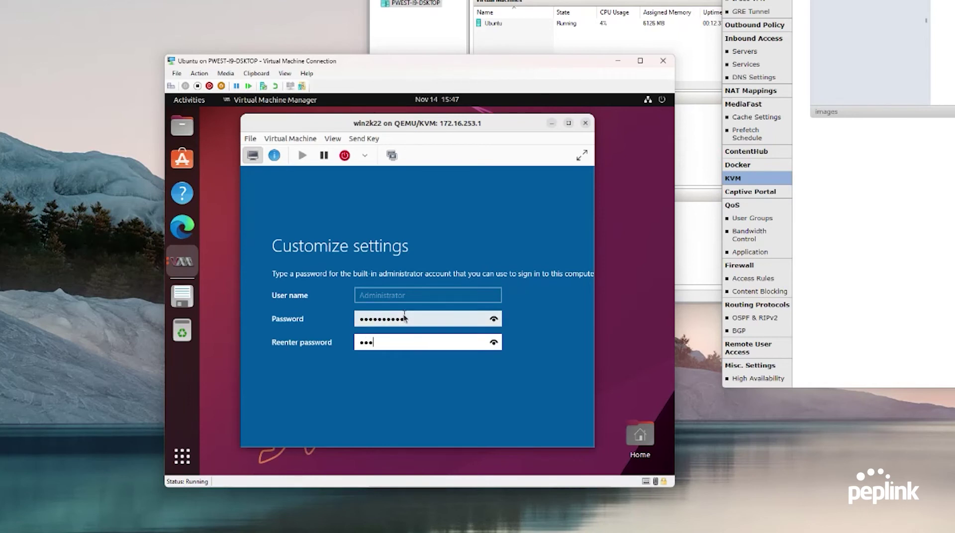
pyautogui.press('Return')
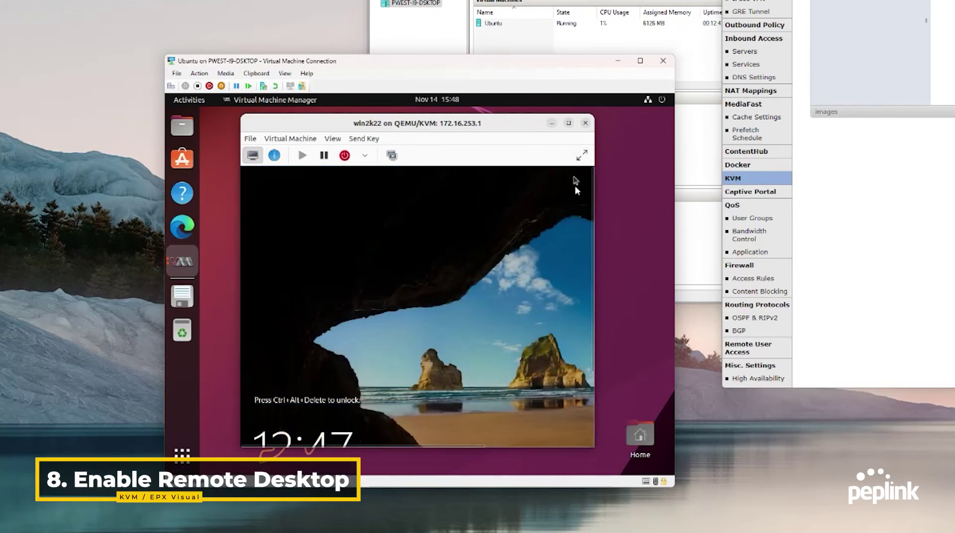
# Unlock with Send Key Ctrl+Alt+Delete and sign in as Administrator
pyautogui.click(581, 154)
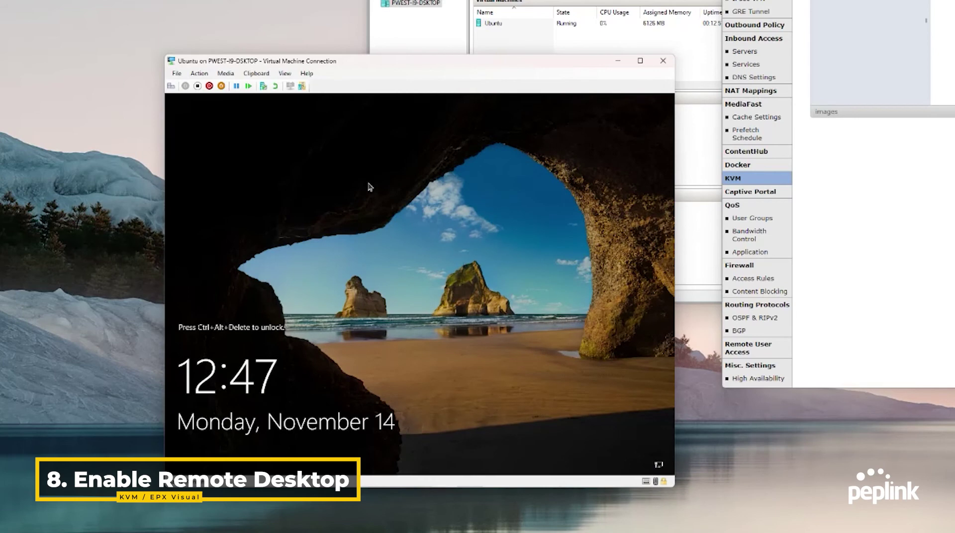
pyautogui.hotkey('ctrl', 'alt', 'Delete')
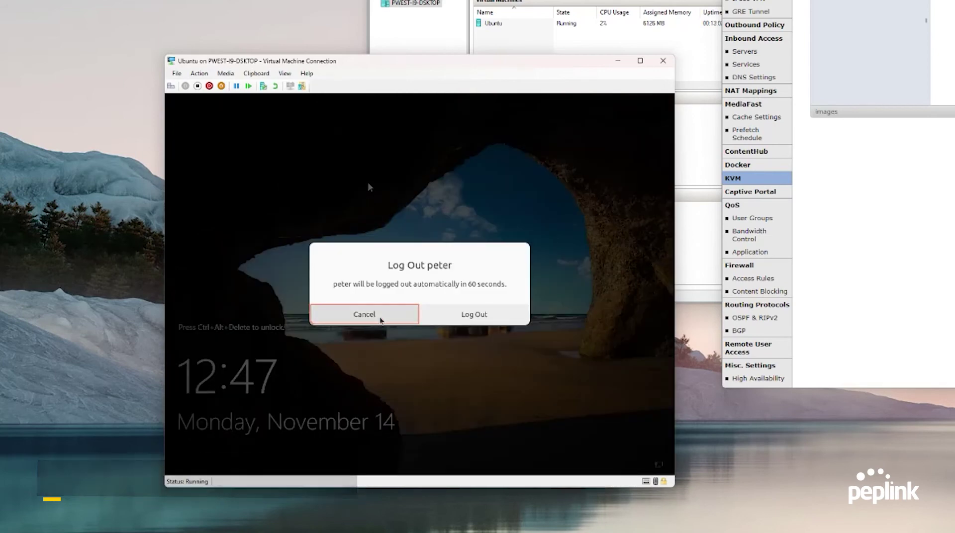
pyautogui.click(383, 315)
pyautogui.click(431, 105)
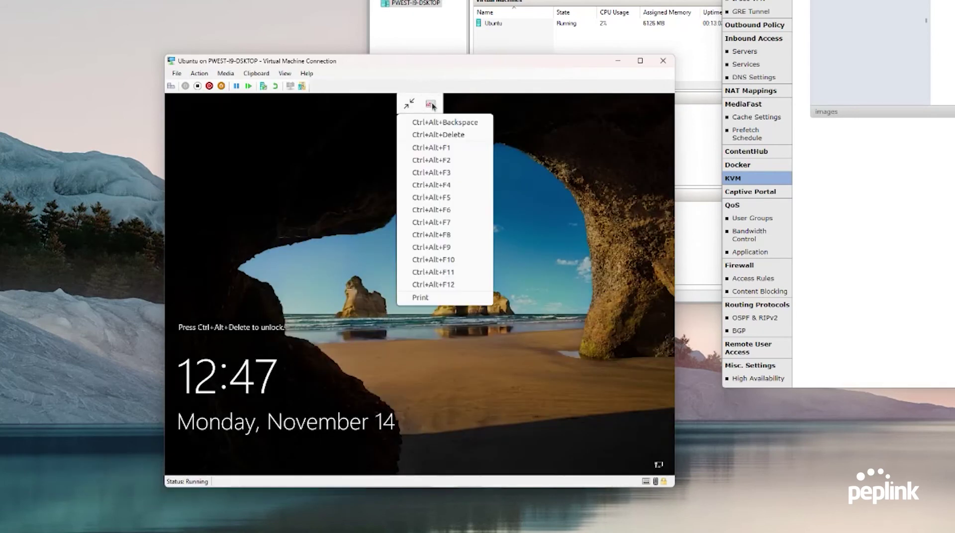
pyautogui.click(423, 140)
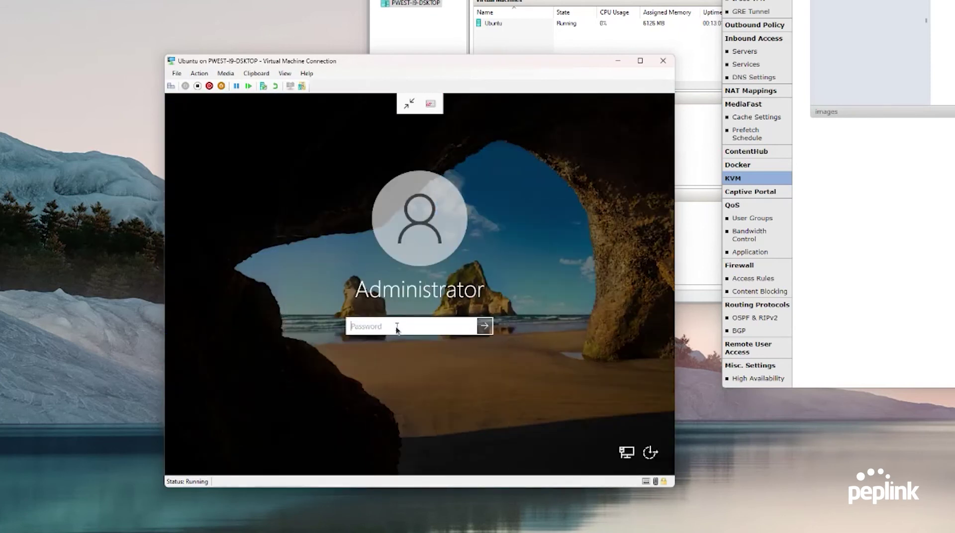
pyautogui.write('•')
pyautogui.press('Return')
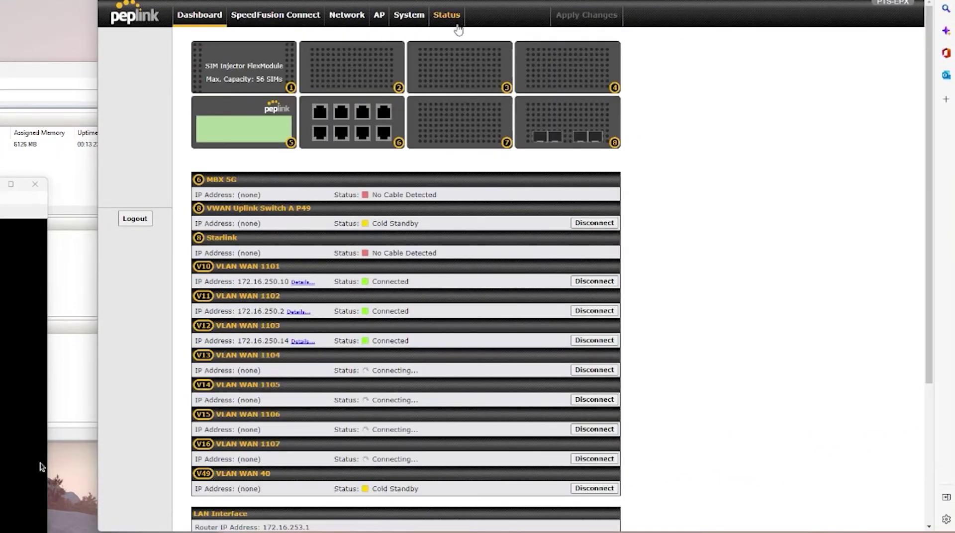
# Open Status > Client List to find WindowsServer2022 at 172.16.253.82
pyautogui.click(454, 20)
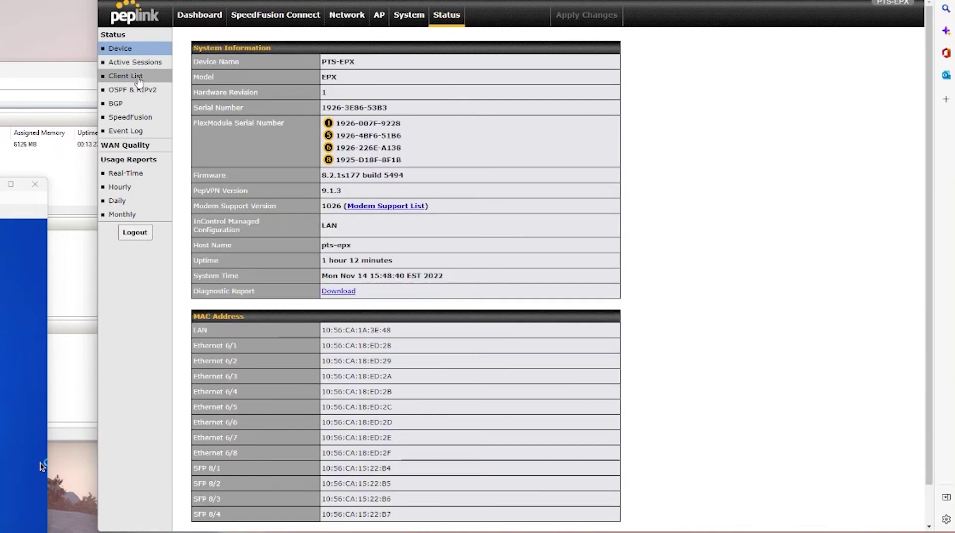
pyautogui.click(142, 77)
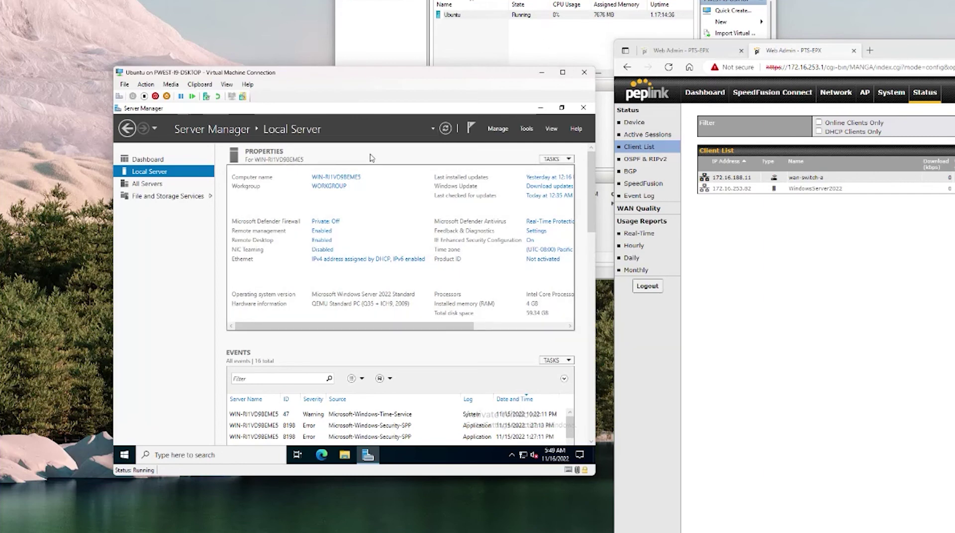
# Close the win2k22 console window from Activities and switch to Virtual Machine Manager
pyautogui.press('super')
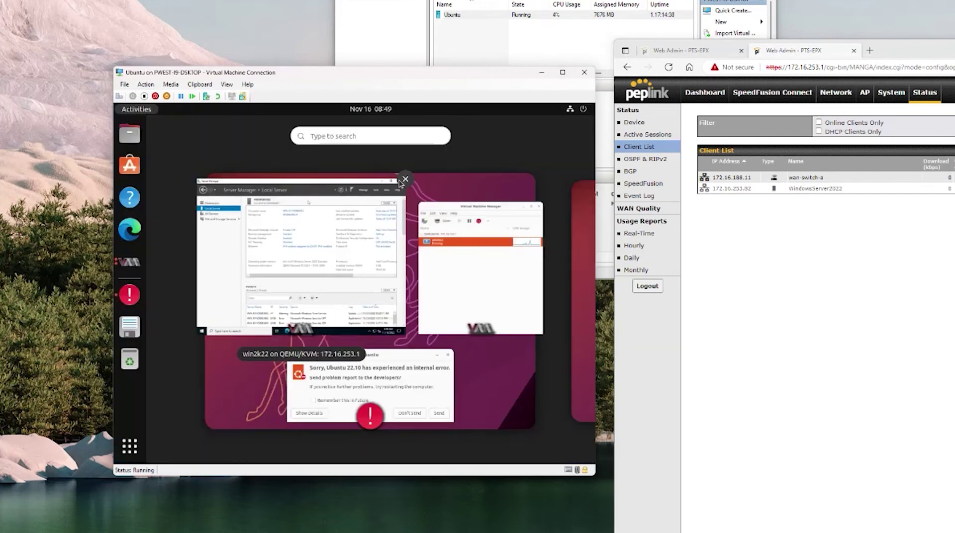
pyautogui.click(404, 180)
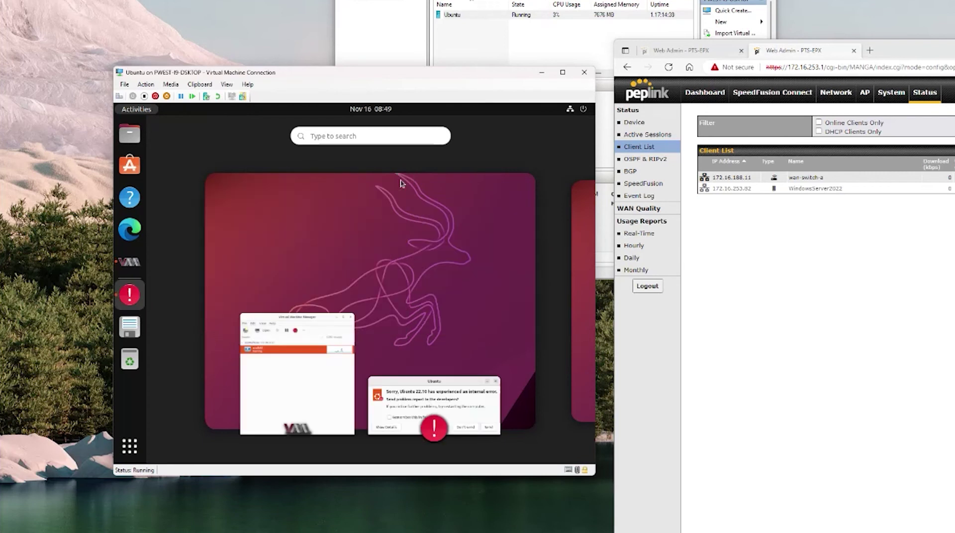
pyautogui.click(324, 362)
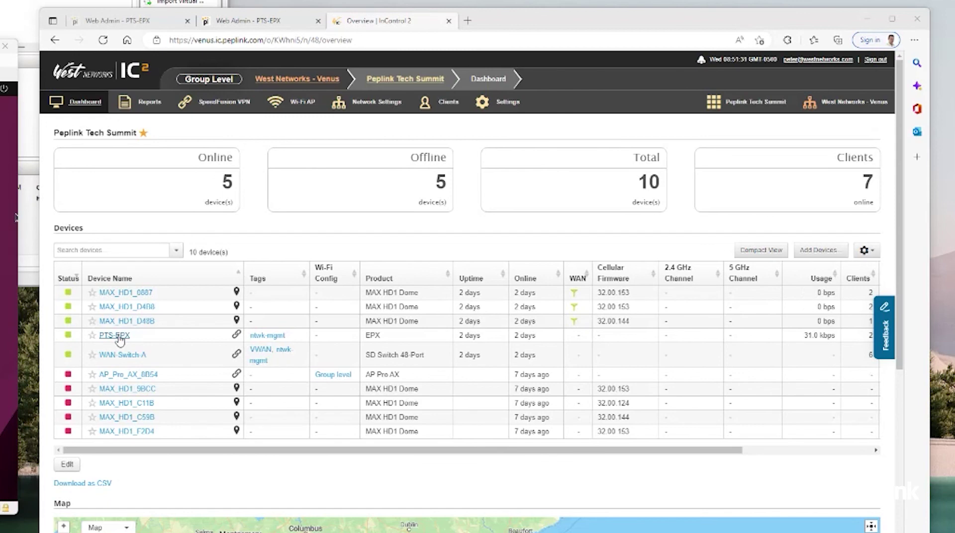
# Open the PTS-EPX device's client list in InControl 2
pyautogui.click(118, 337)
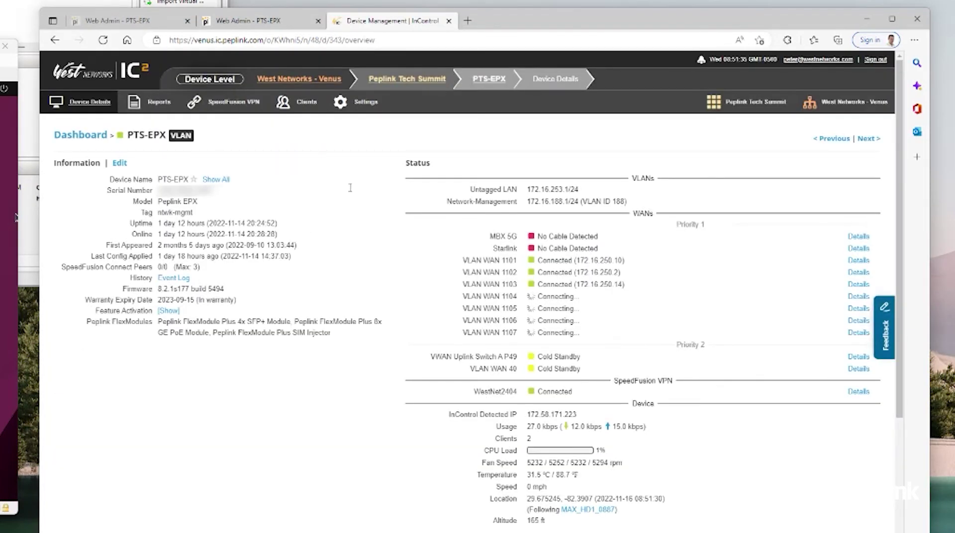
pyautogui.moveTo(363, 102)
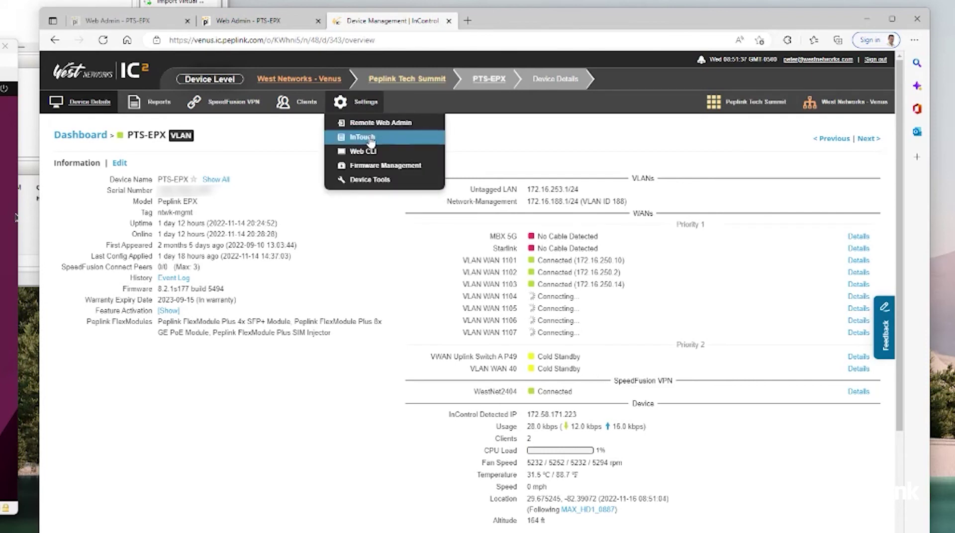
pyautogui.click(297, 104)
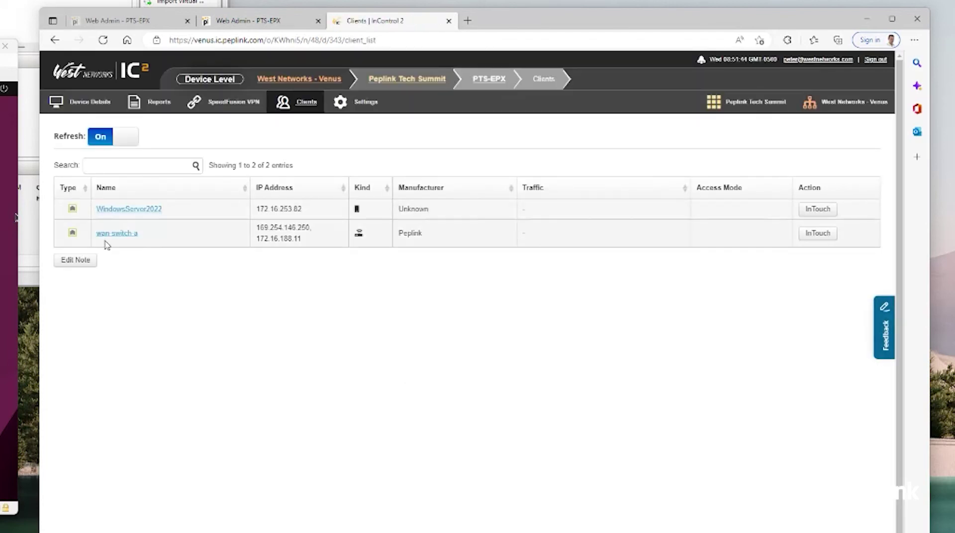
# Save an rdp InTouch entry for WindowsServer2022 with the administrator username
pyautogui.click(819, 213)
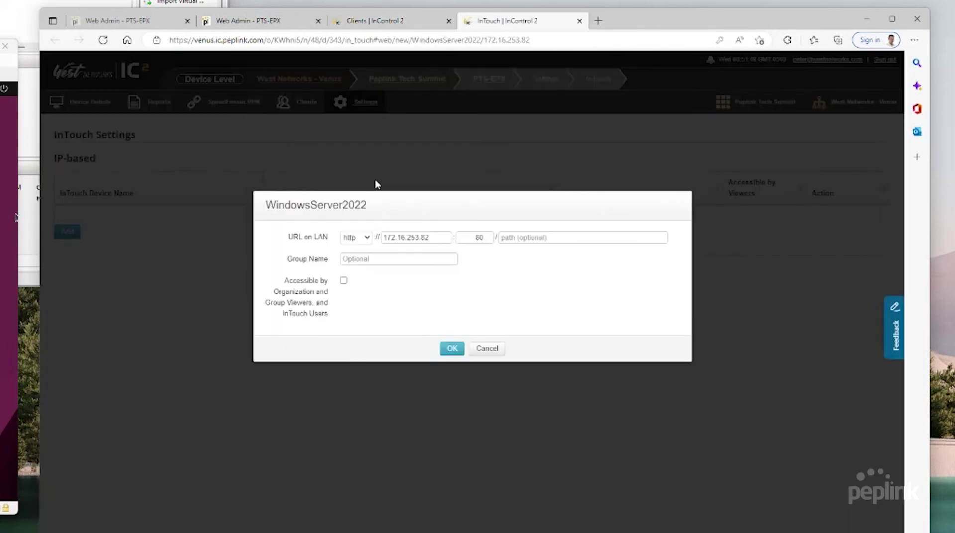
pyautogui.click(362, 240)
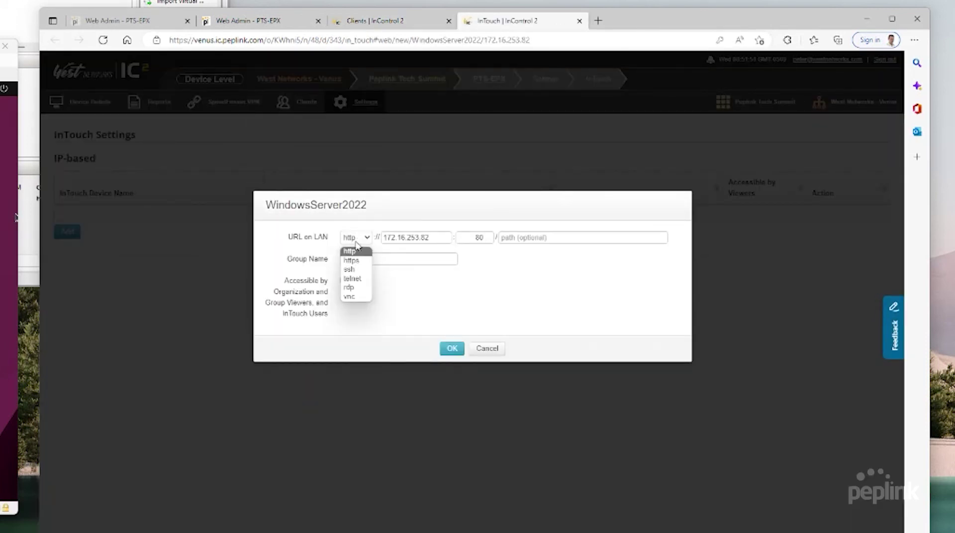
pyautogui.click(355, 288)
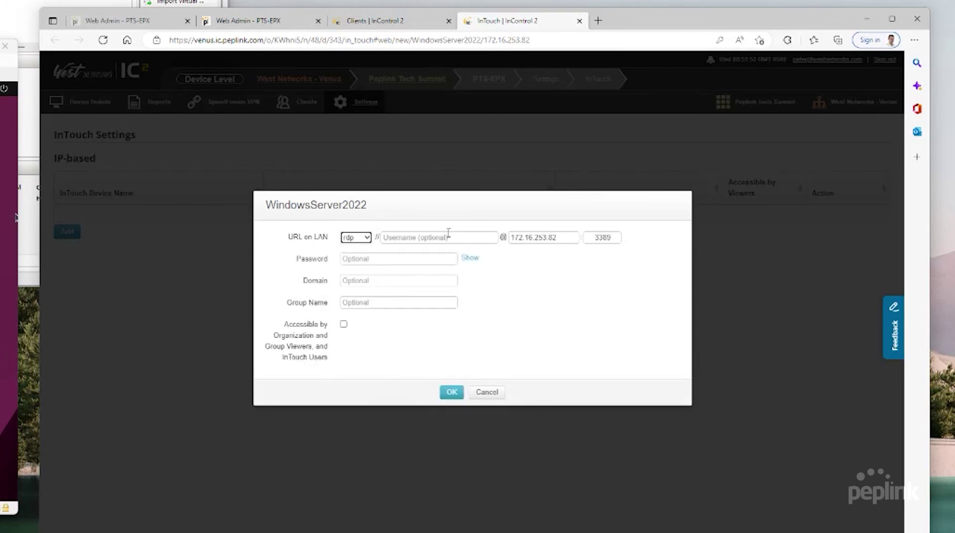
pyautogui.click(442, 236)
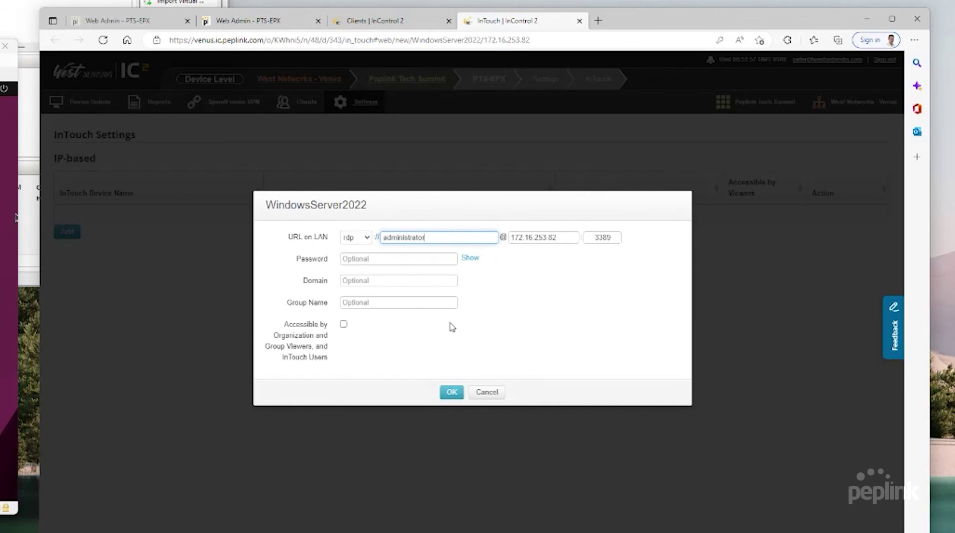
pyautogui.click(452, 393)
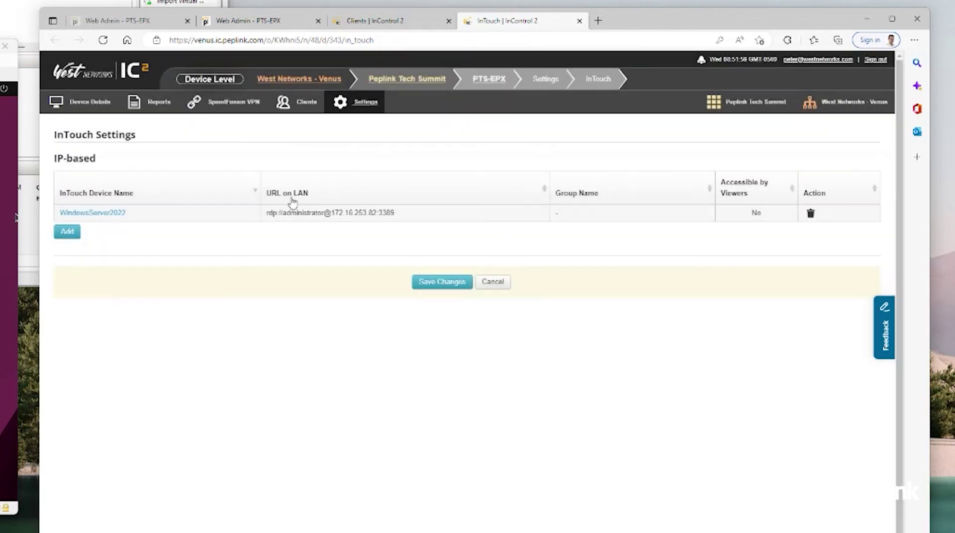
pyautogui.click(420, 286)
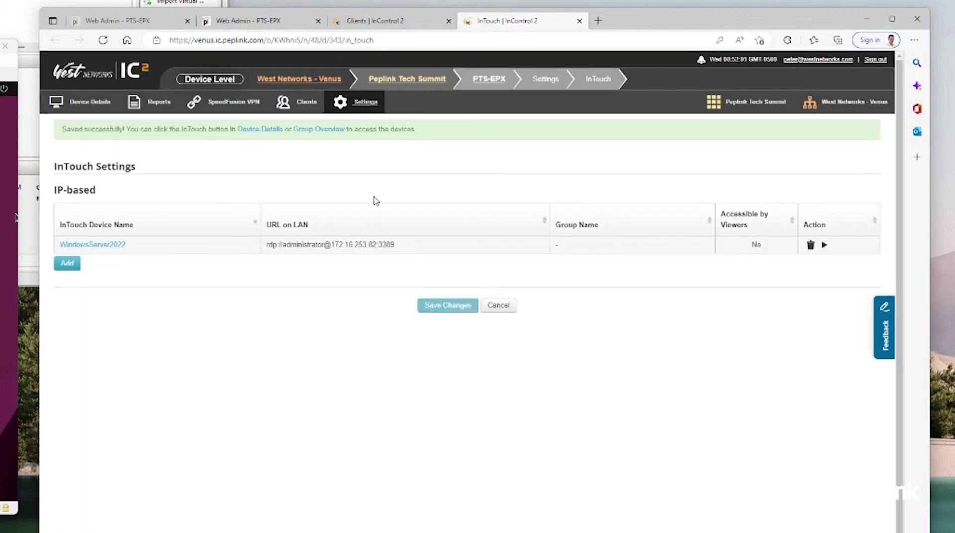
pyautogui.click(364, 102)
# Launch the WindowsServer2022 InTouch RDP session and sign in with the Administrator password
pyautogui.click(825, 245)
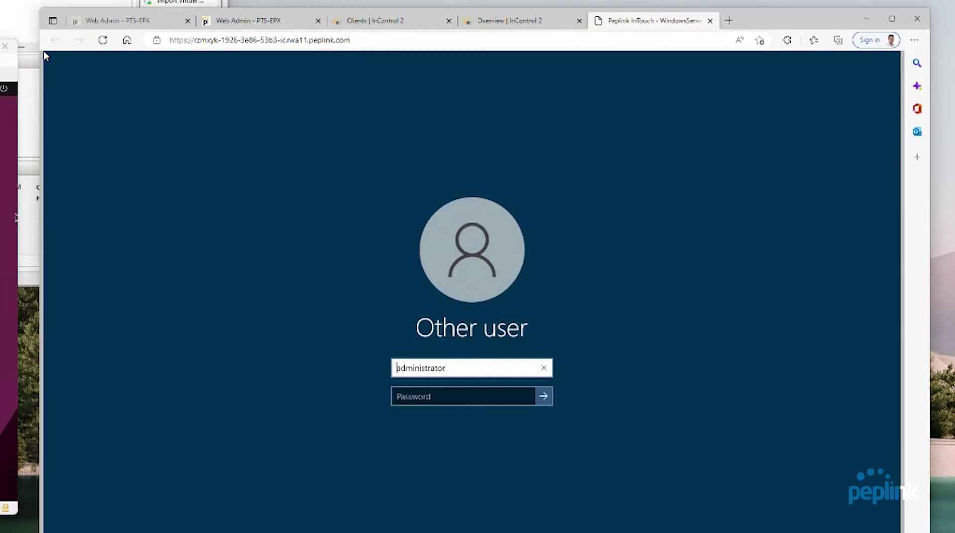
pyautogui.click(426, 398)
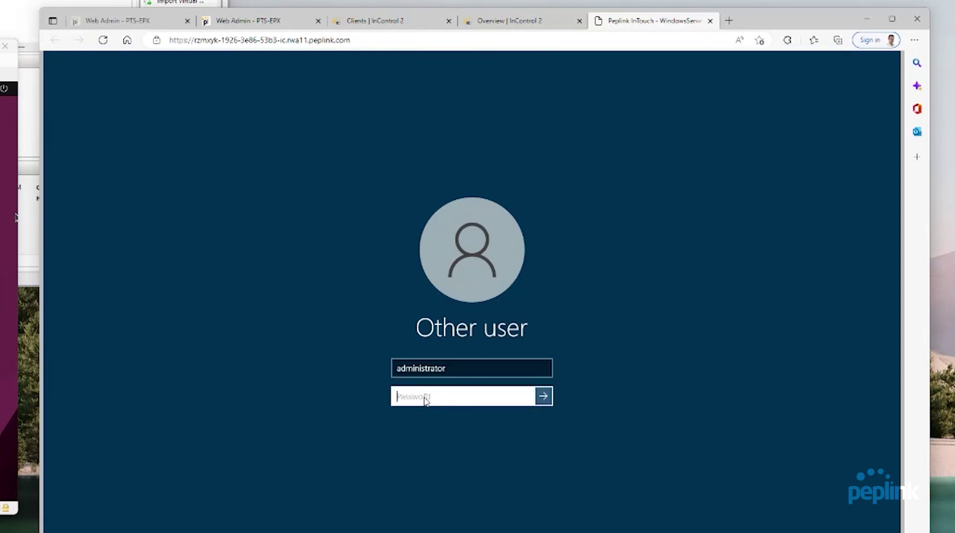
pyautogui.write('••••••••••')
pyautogui.press('Return')
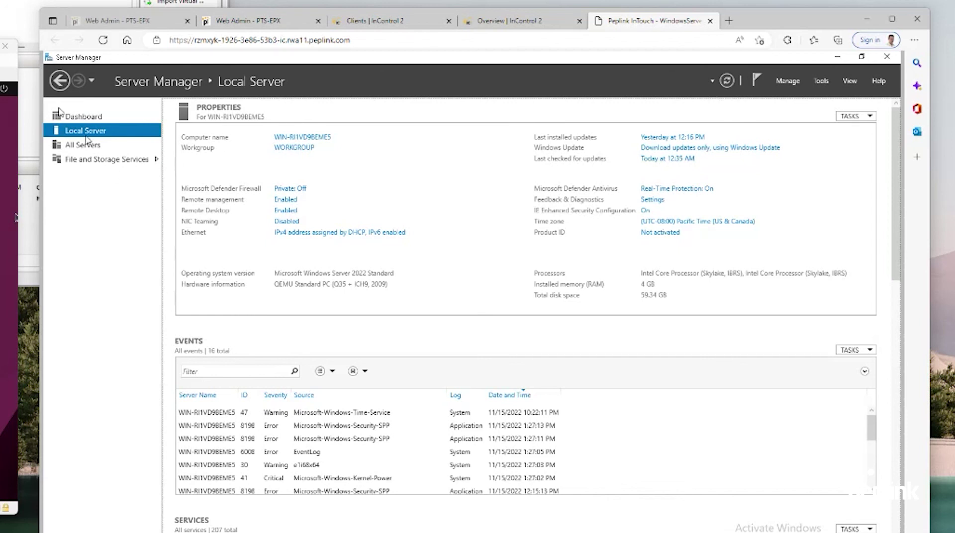
pyautogui.click(249, 20)
# Go to Network > KVM in Peplink Web Admin to confirm KVM is enabled
pyautogui.click(300, 73)
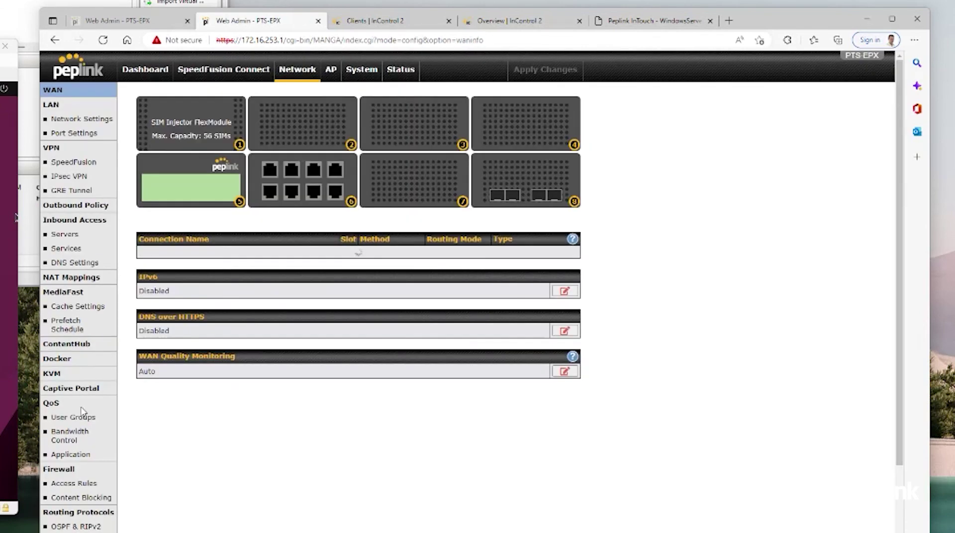
pyautogui.scroll(-5, 77, 520)
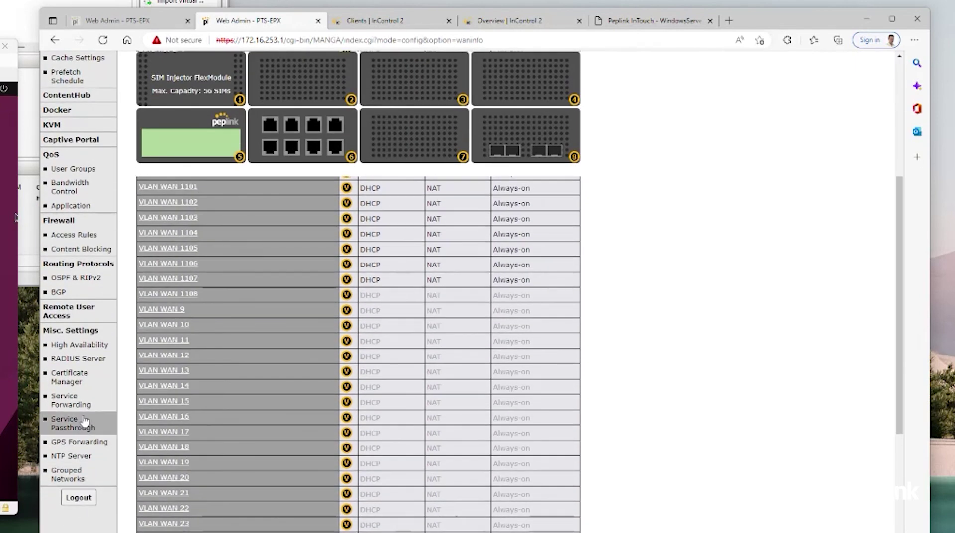
pyautogui.scroll(5, 75, 398)
pyautogui.click(63, 374)
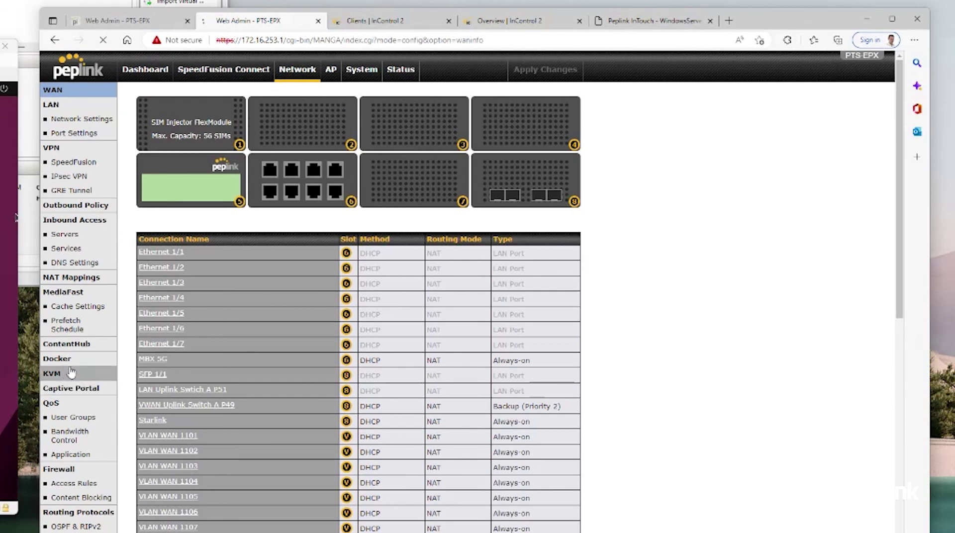